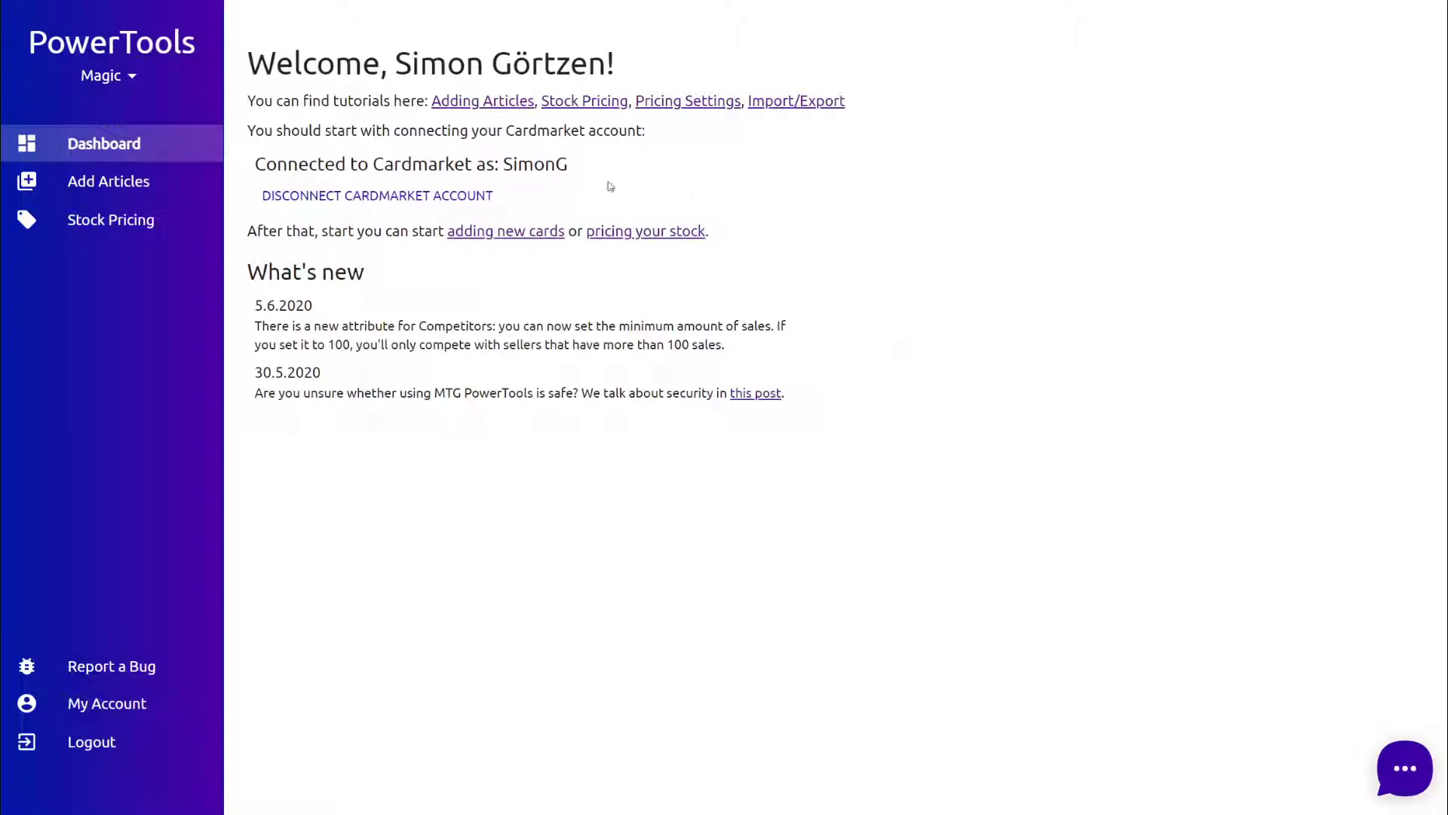
Go to the Stock Pricing page and open its pricing settings
drag(500, 164, 591, 170)
click(591, 169)
click(141, 237)
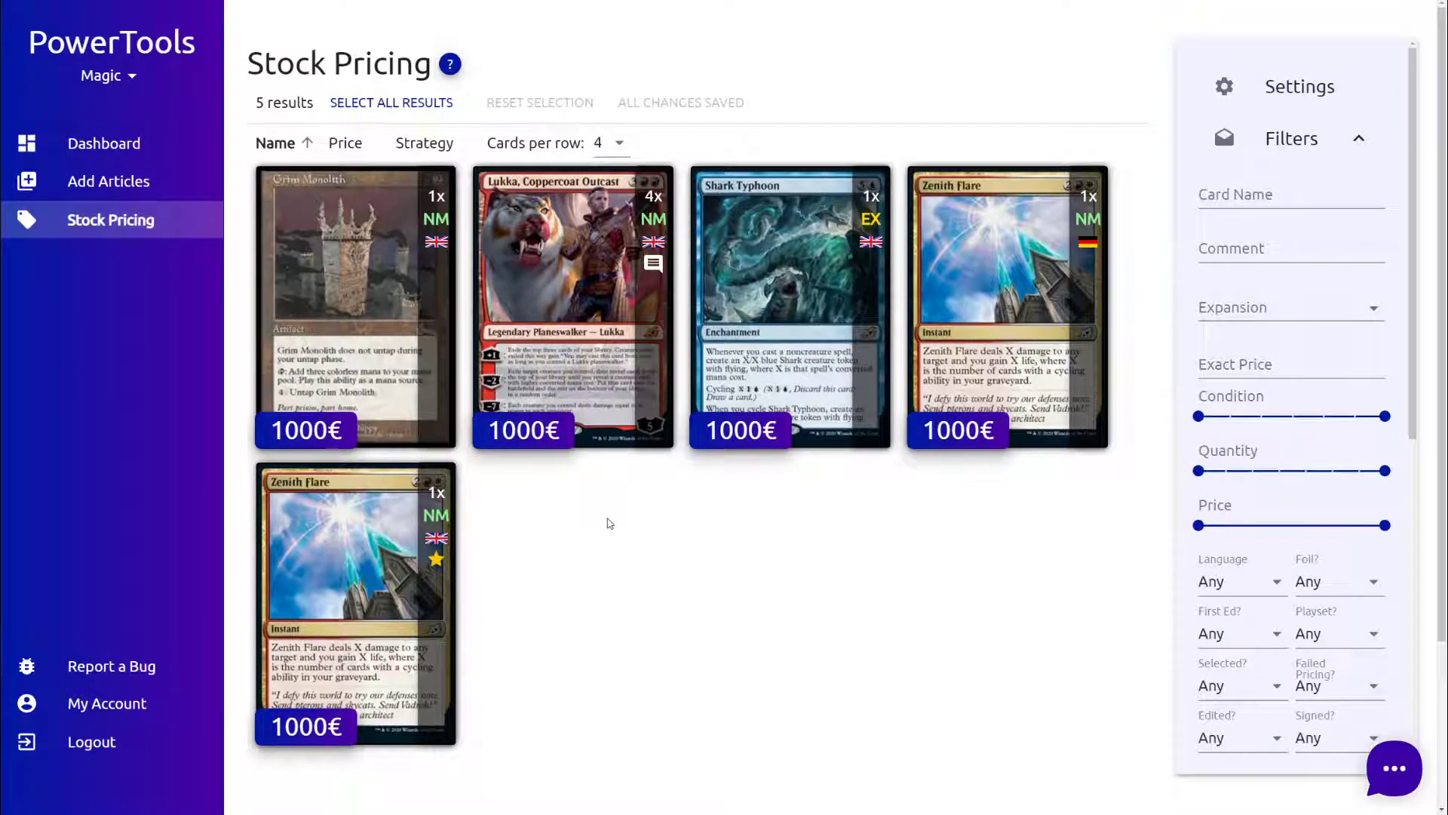
scroll(1326, 355, down, 5)
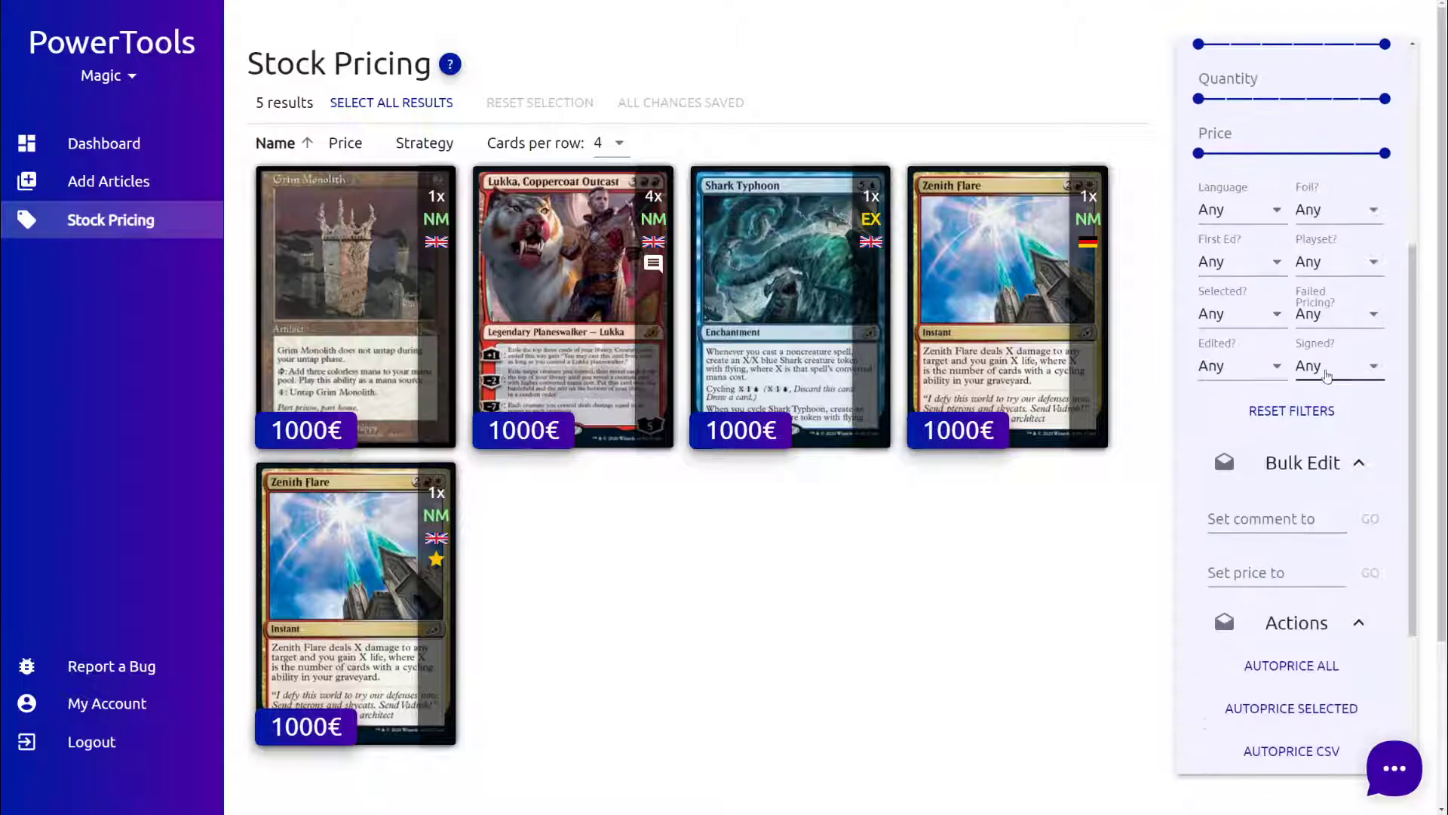
scroll(1326, 369, down, 3)
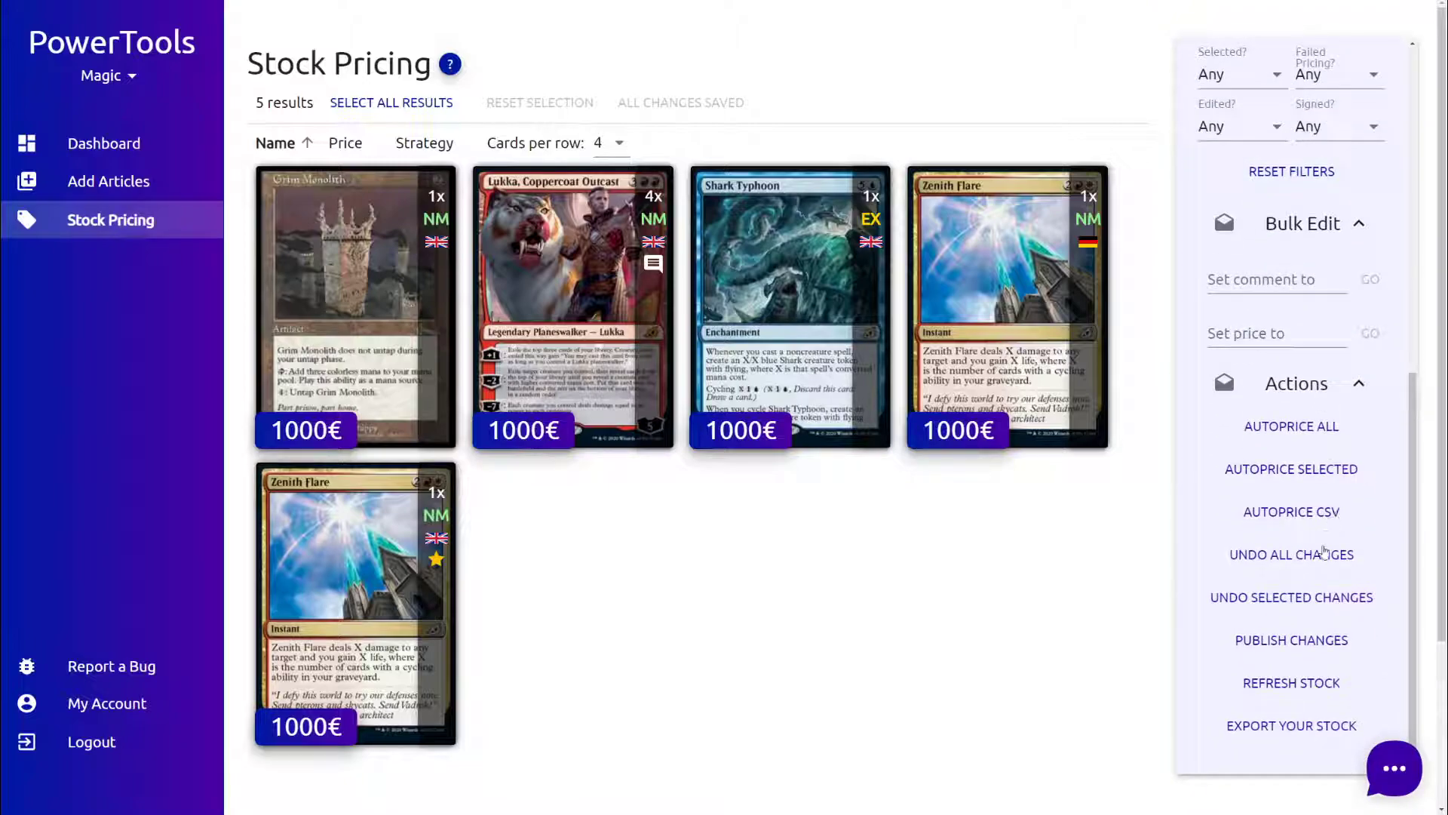
scroll(1311, 424, up, 8)
click(1287, 91)
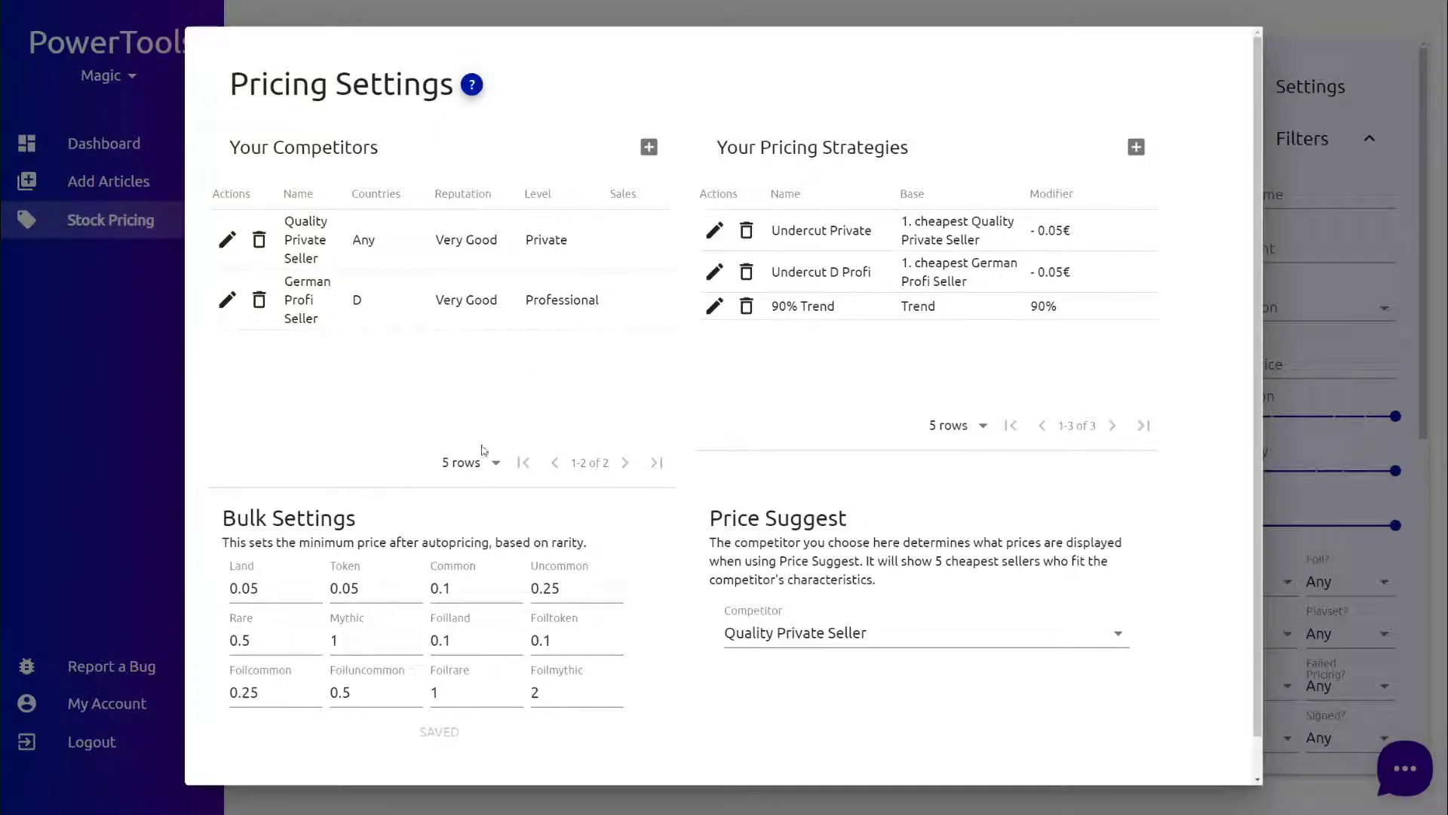
Add a new competitor named German Powersellers and restrict its countries to Germany
click(648, 147)
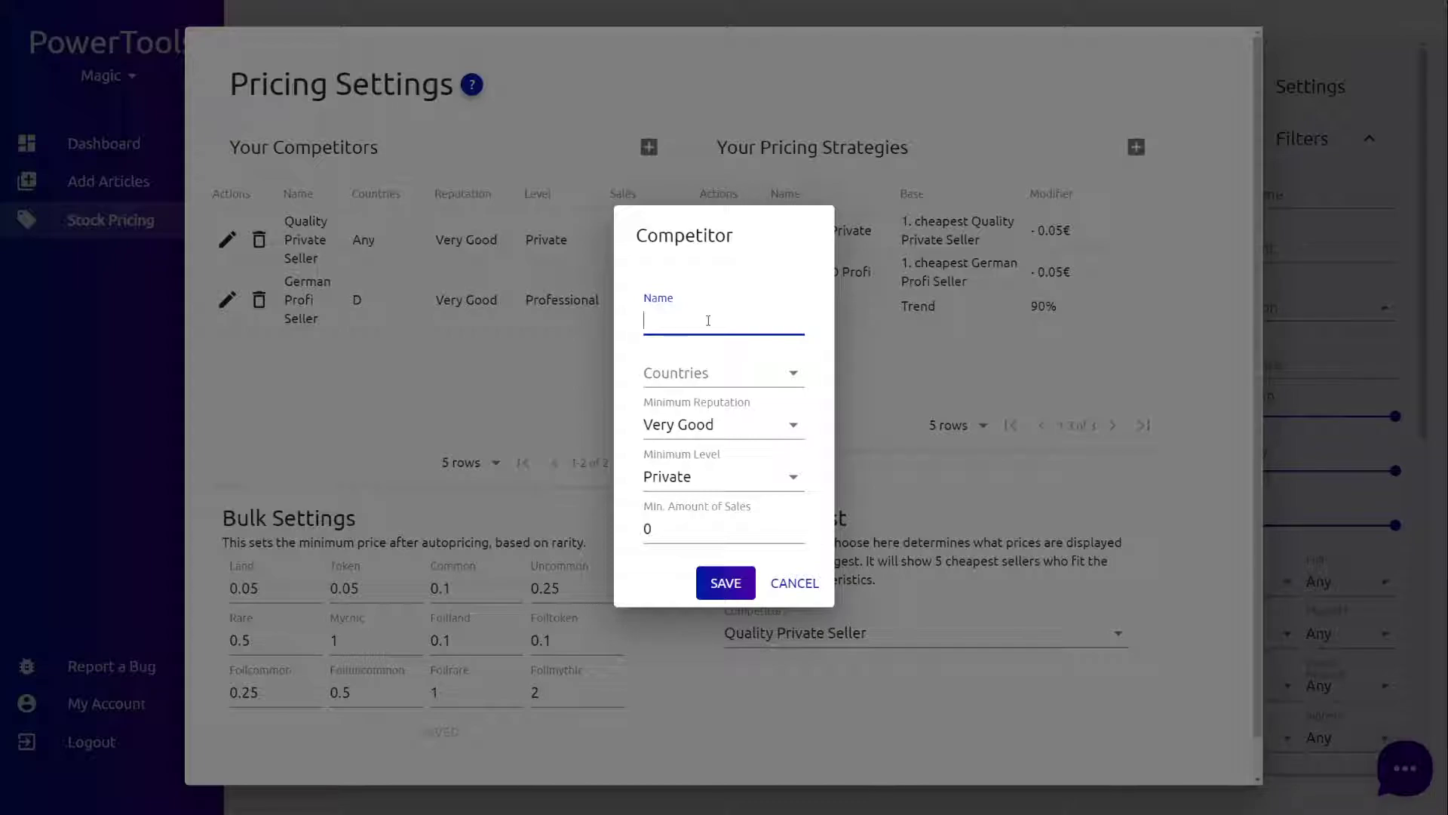
text(German Powersellers)
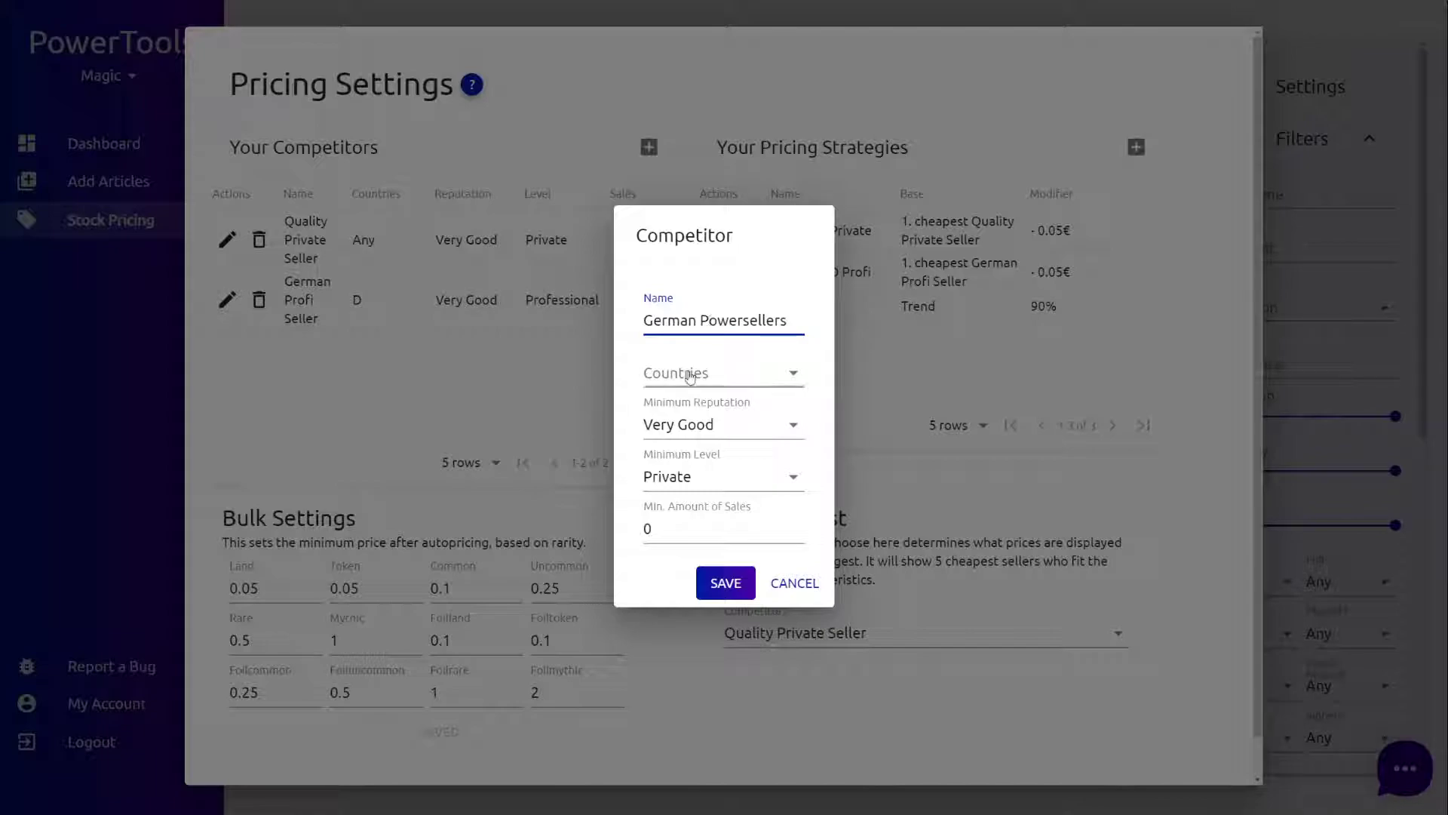
click(713, 386)
click(713, 400)
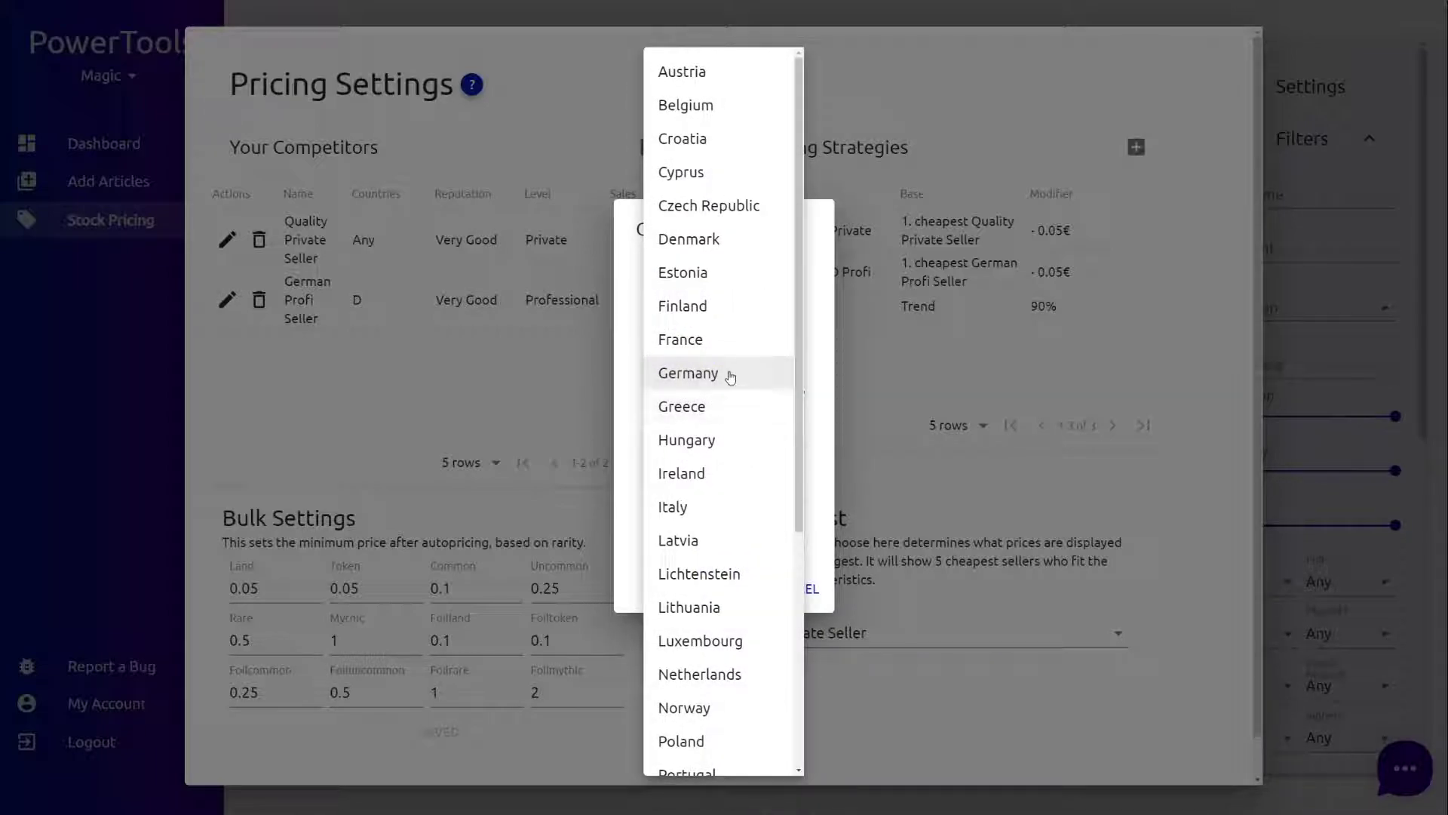
key(Escape)
Set the competitor's minimum reputation to Very Good and minimum level to Powerseller, and save it
click(731, 429)
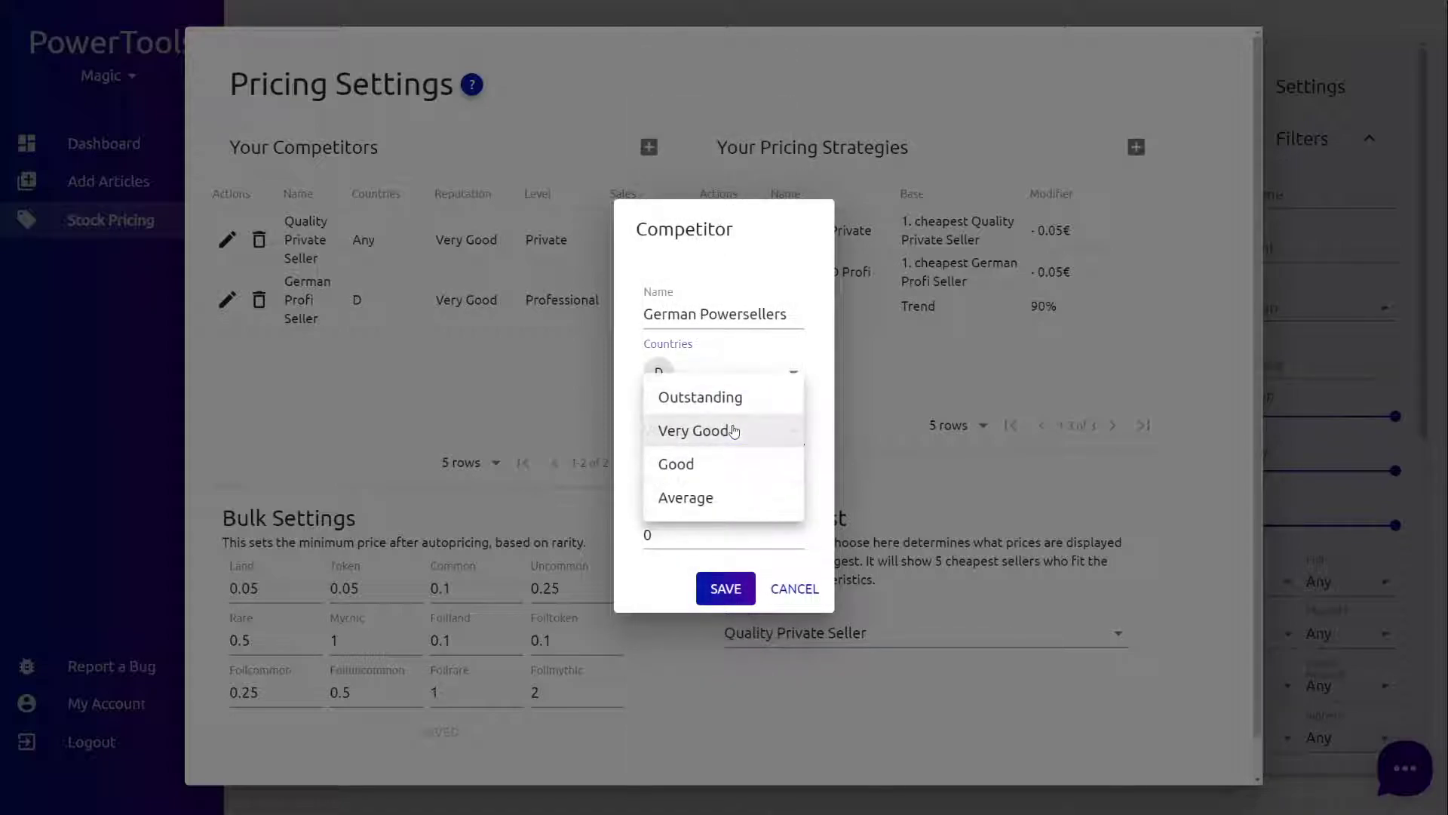
click(730, 430)
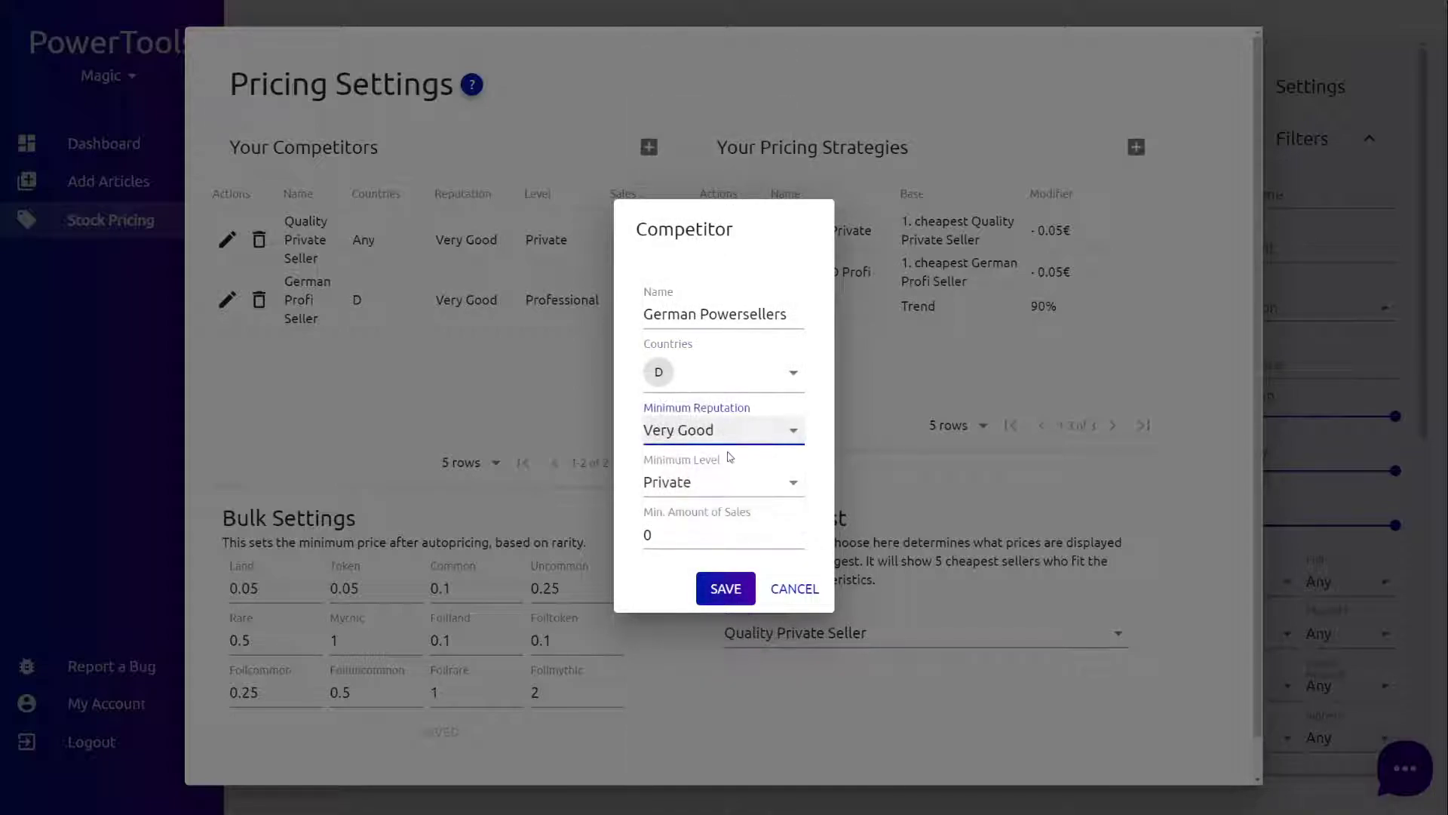
click(725, 485)
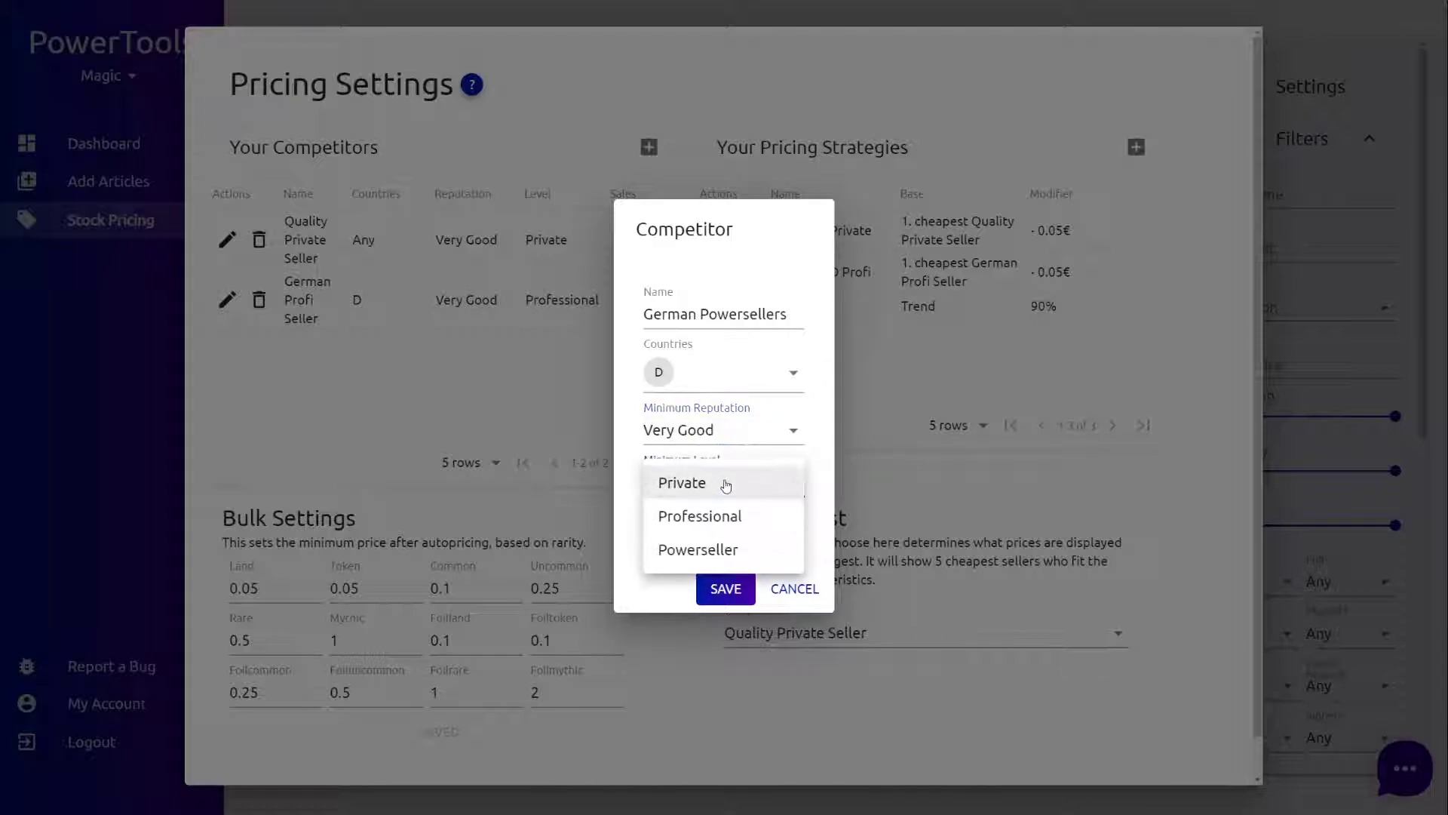
click(718, 549)
click(684, 538)
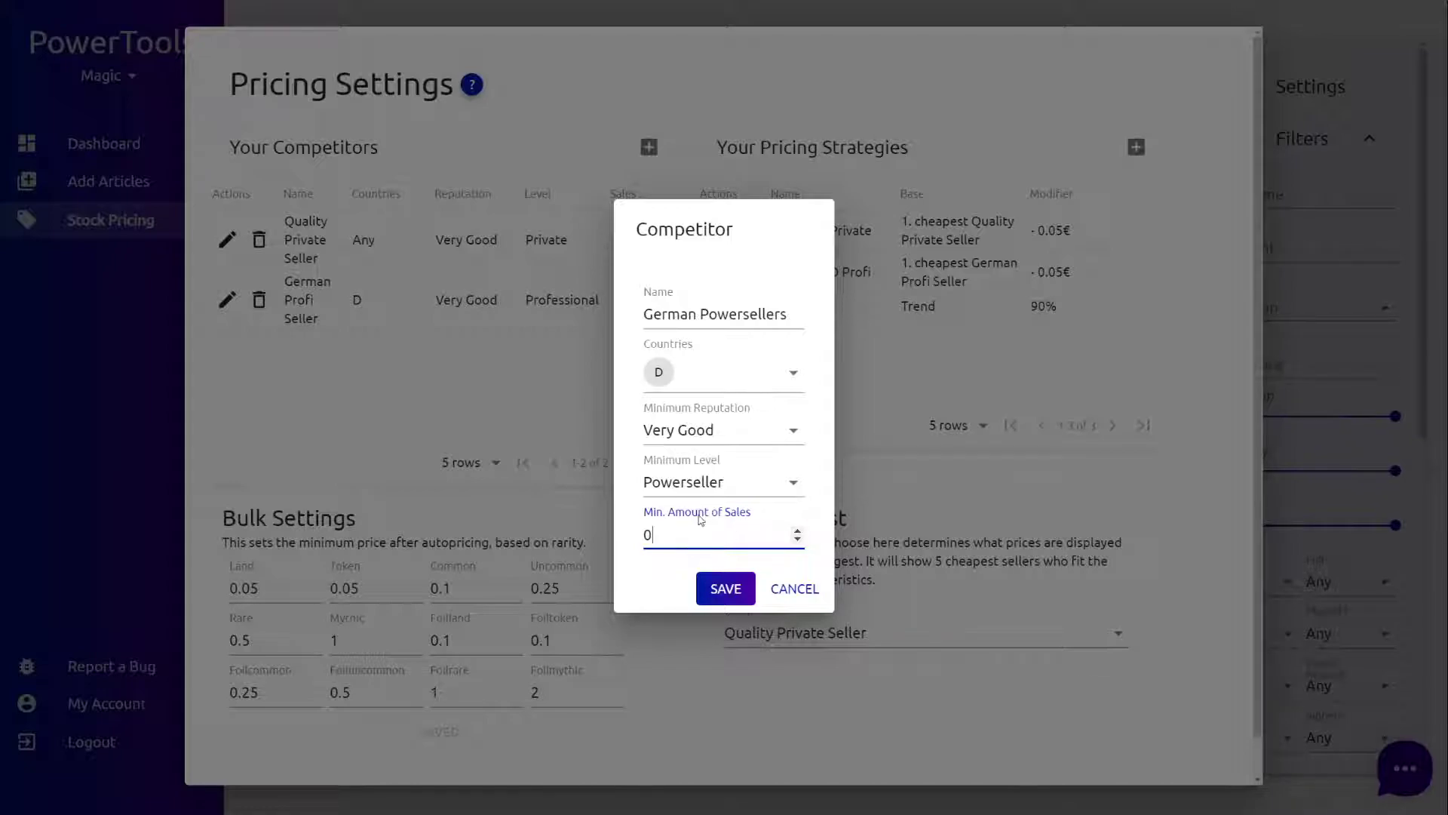
click(727, 589)
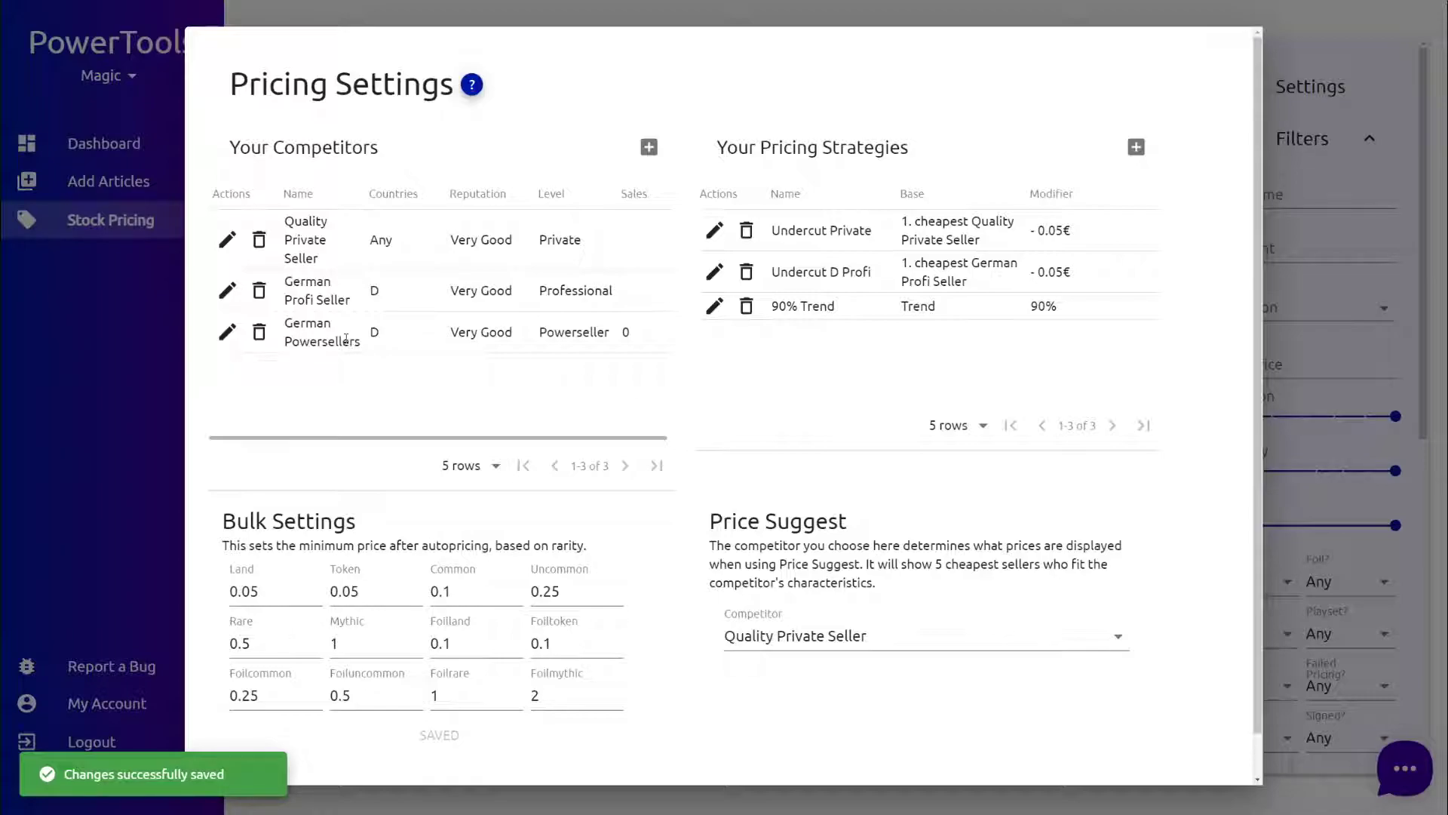
Add a pricing strategy named Powersellers, based on competition, using competitor German Powersellers at rank 3
click(1136, 147)
click(686, 343)
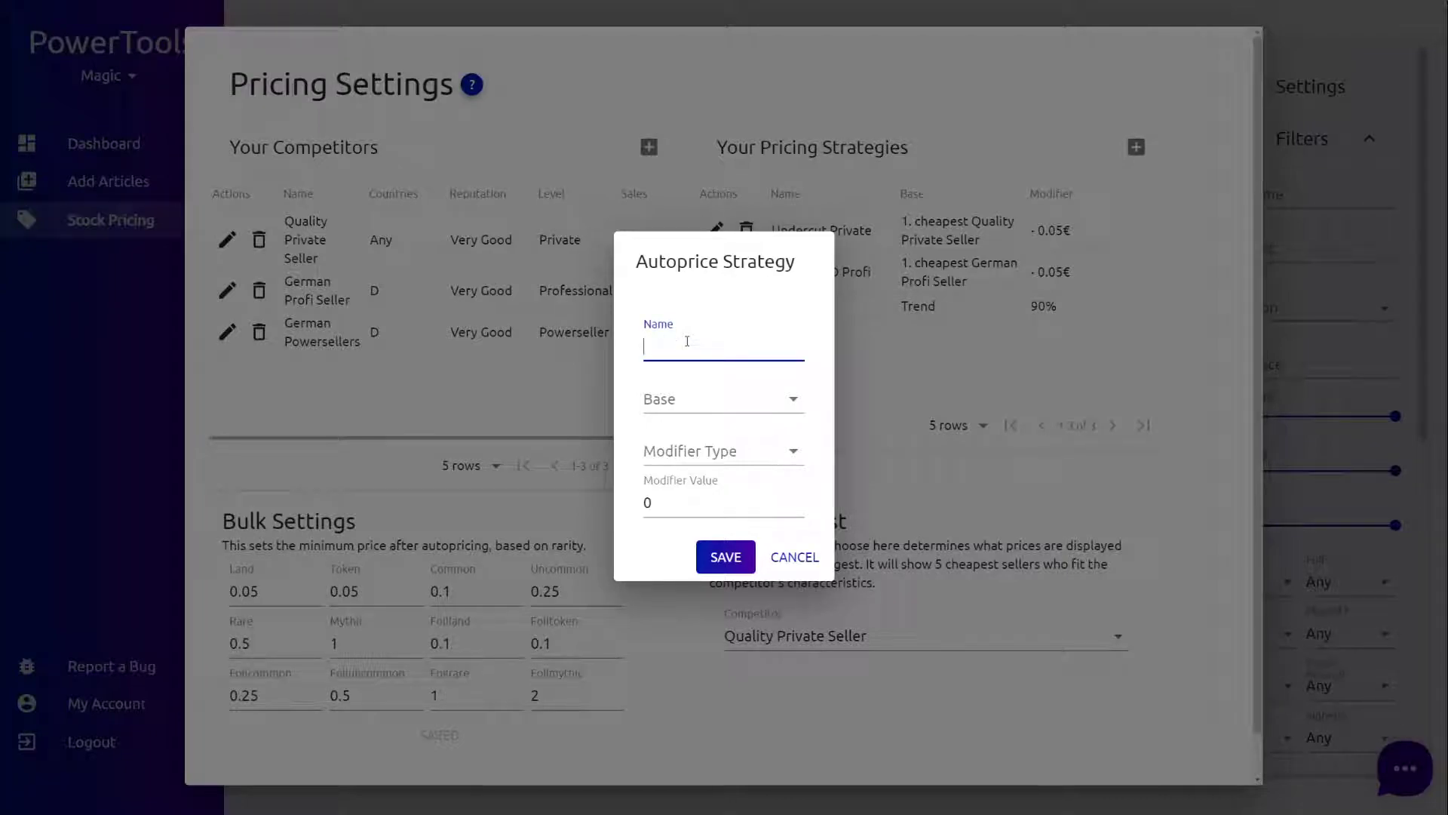
text(Powersellers)
click(706, 398)
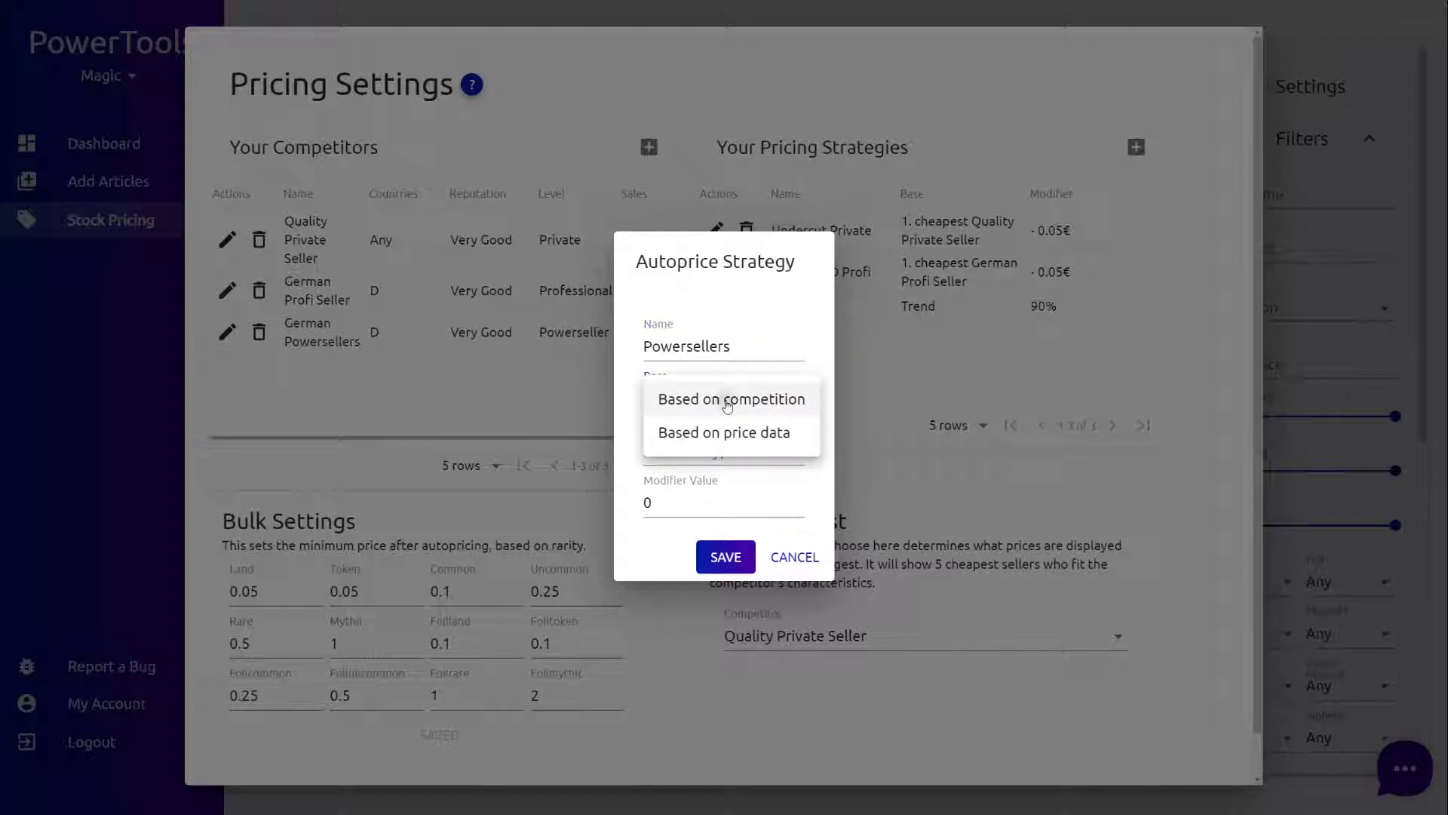
click(728, 403)
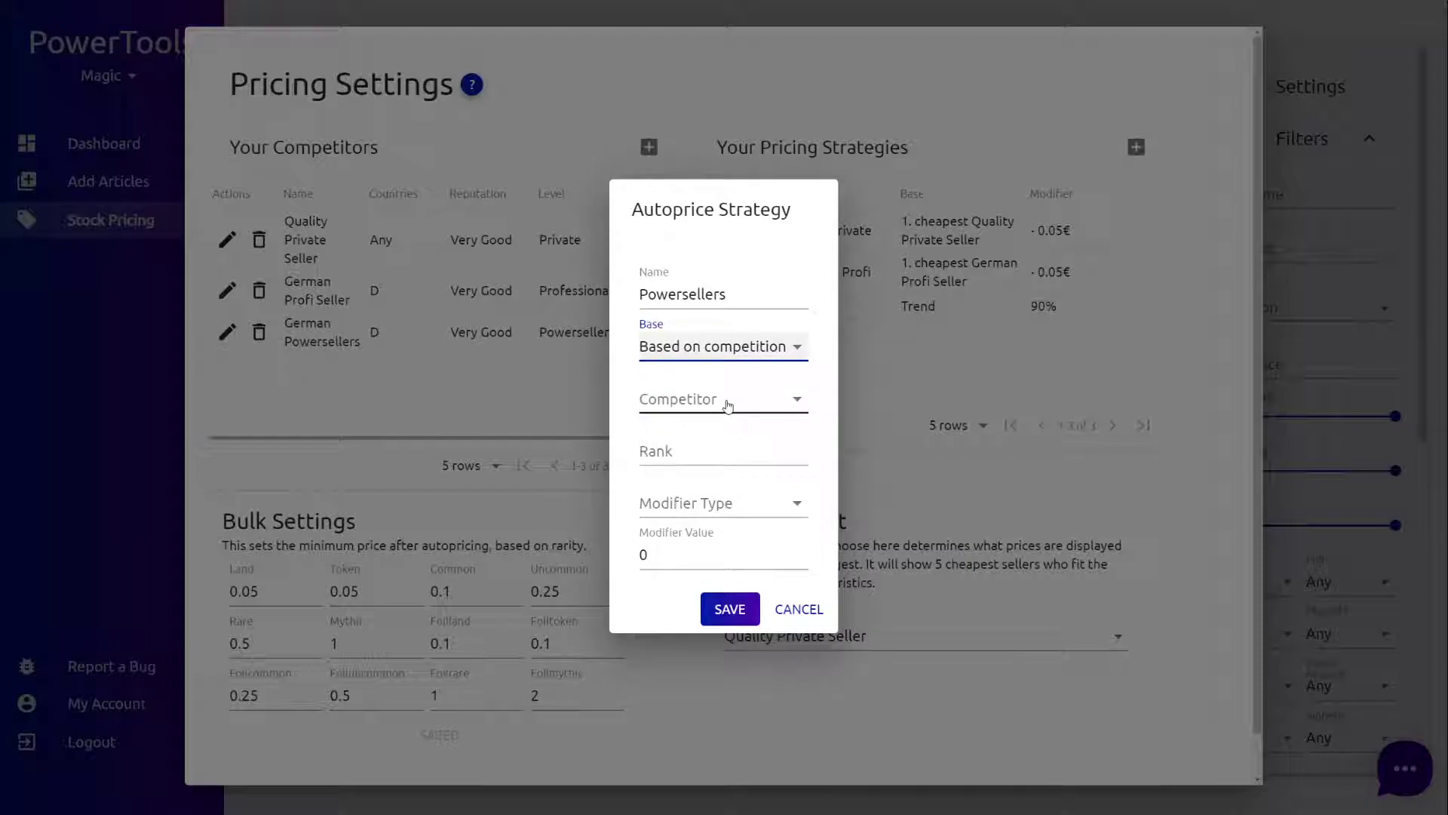
click(726, 400)
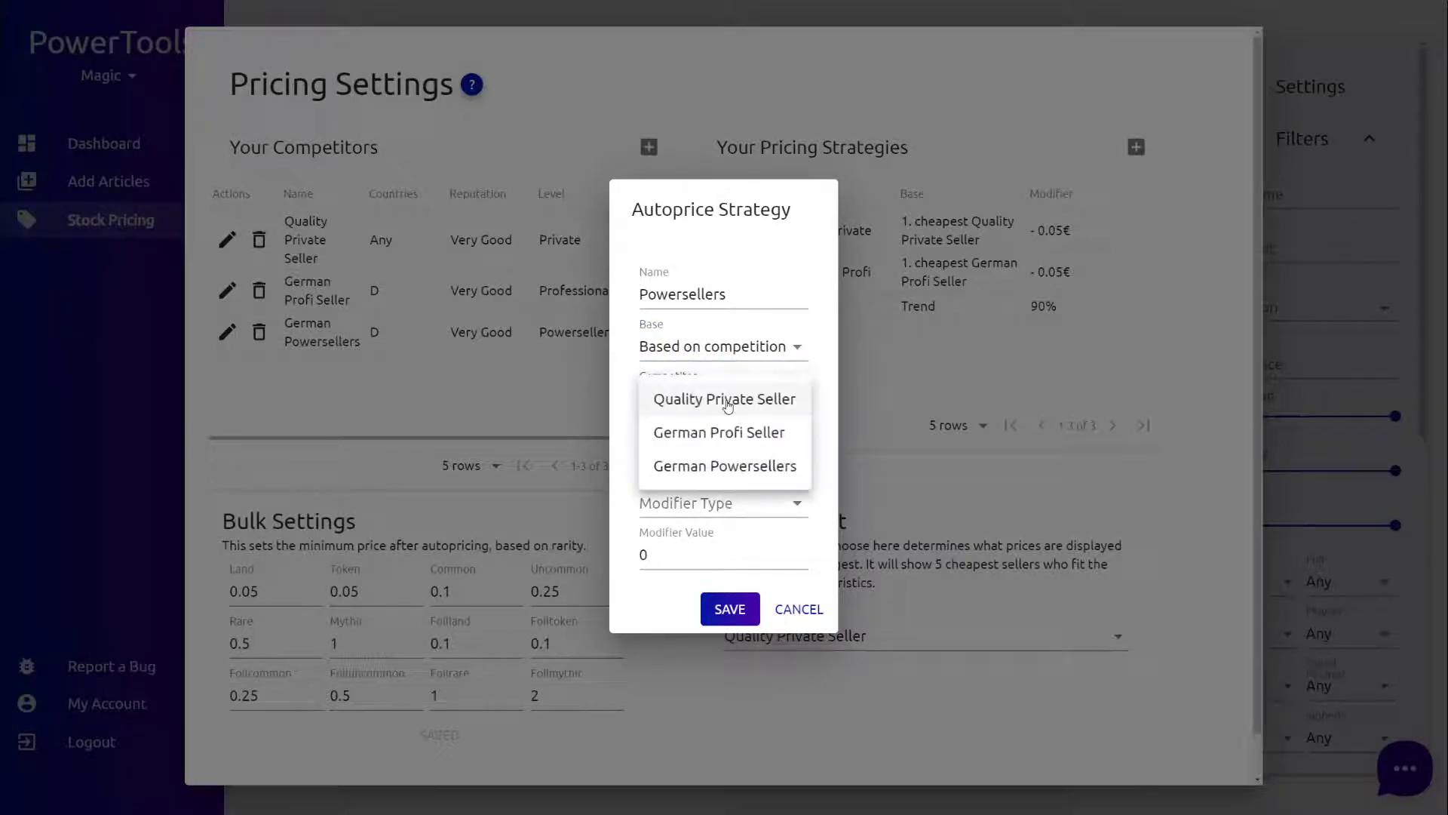
click(737, 471)
click(684, 448)
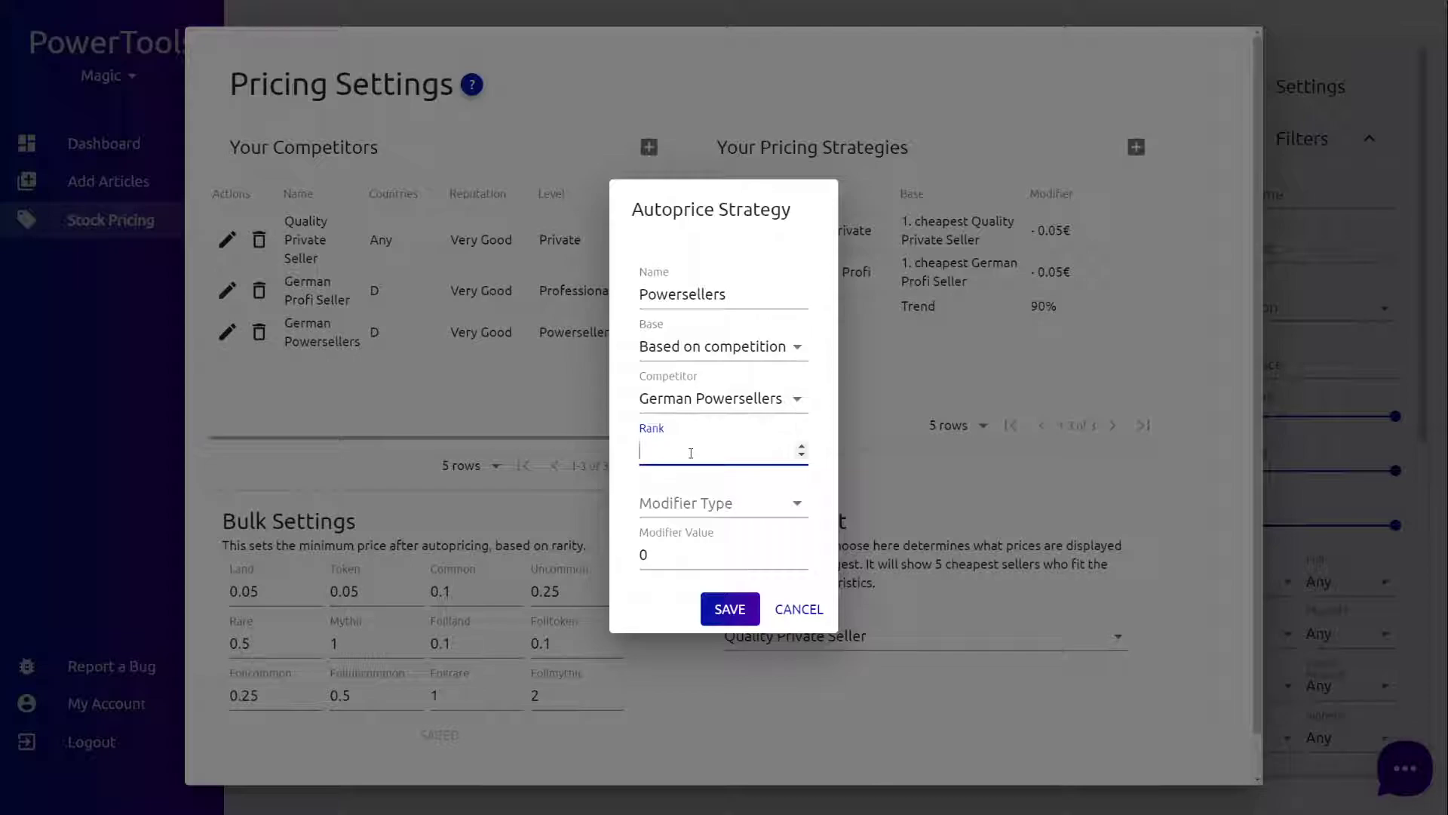
text(3)
Set the strategy's modifier type to cents with a value of minus 5 cents, and save the strategy
click(724, 503)
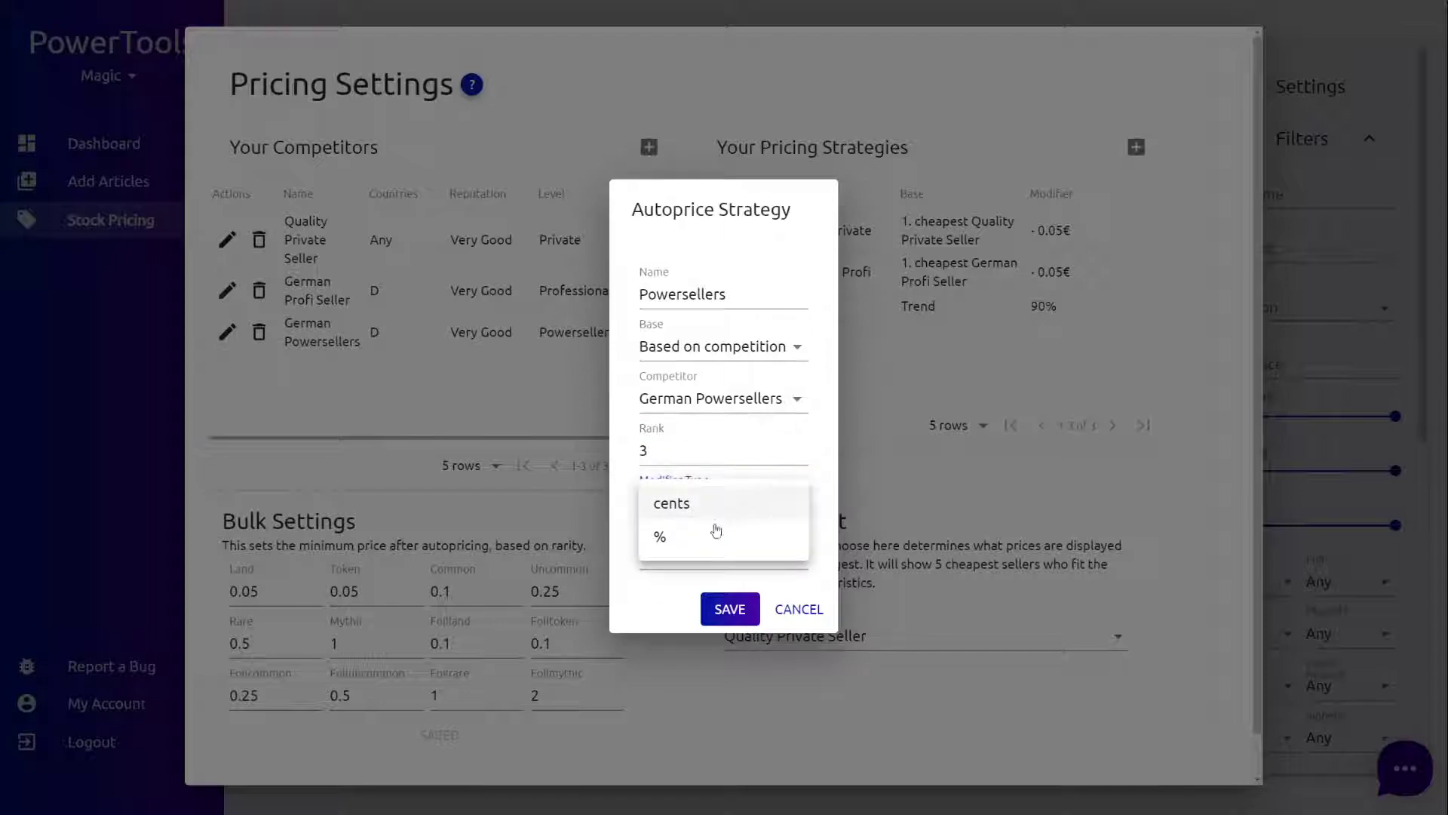
click(693, 537)
click(683, 556)
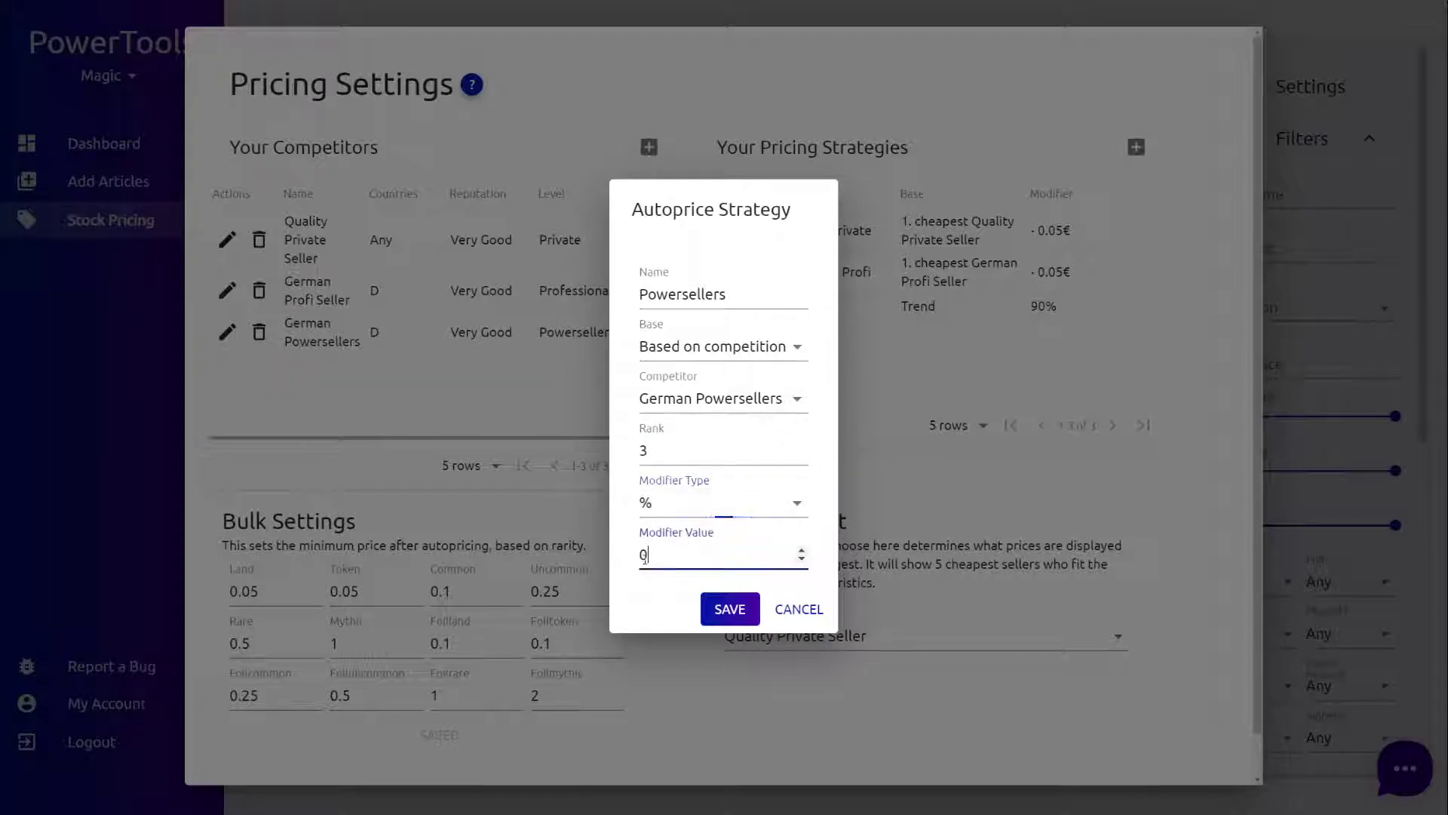
click(675, 502)
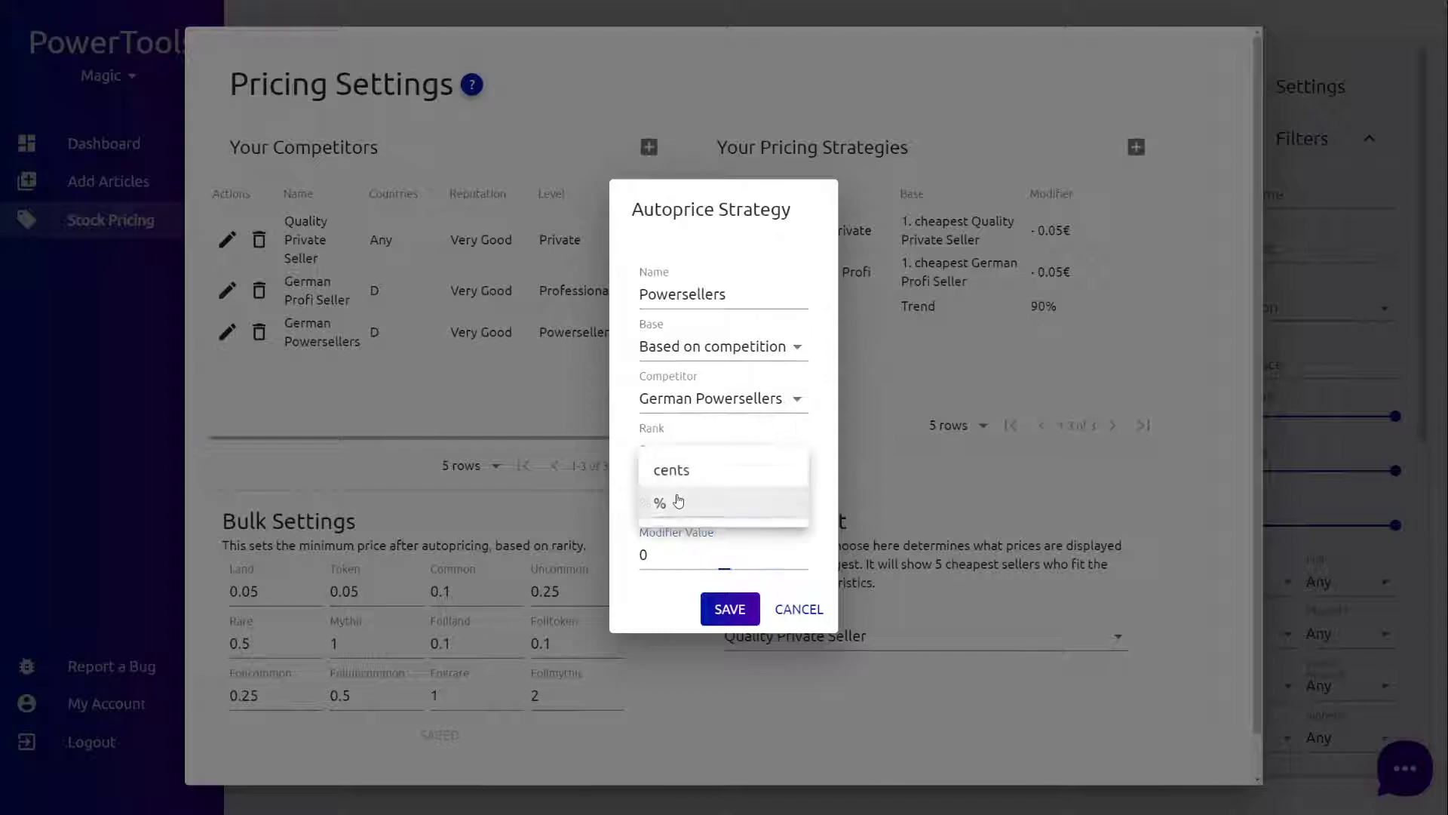
click(695, 473)
click(668, 556)
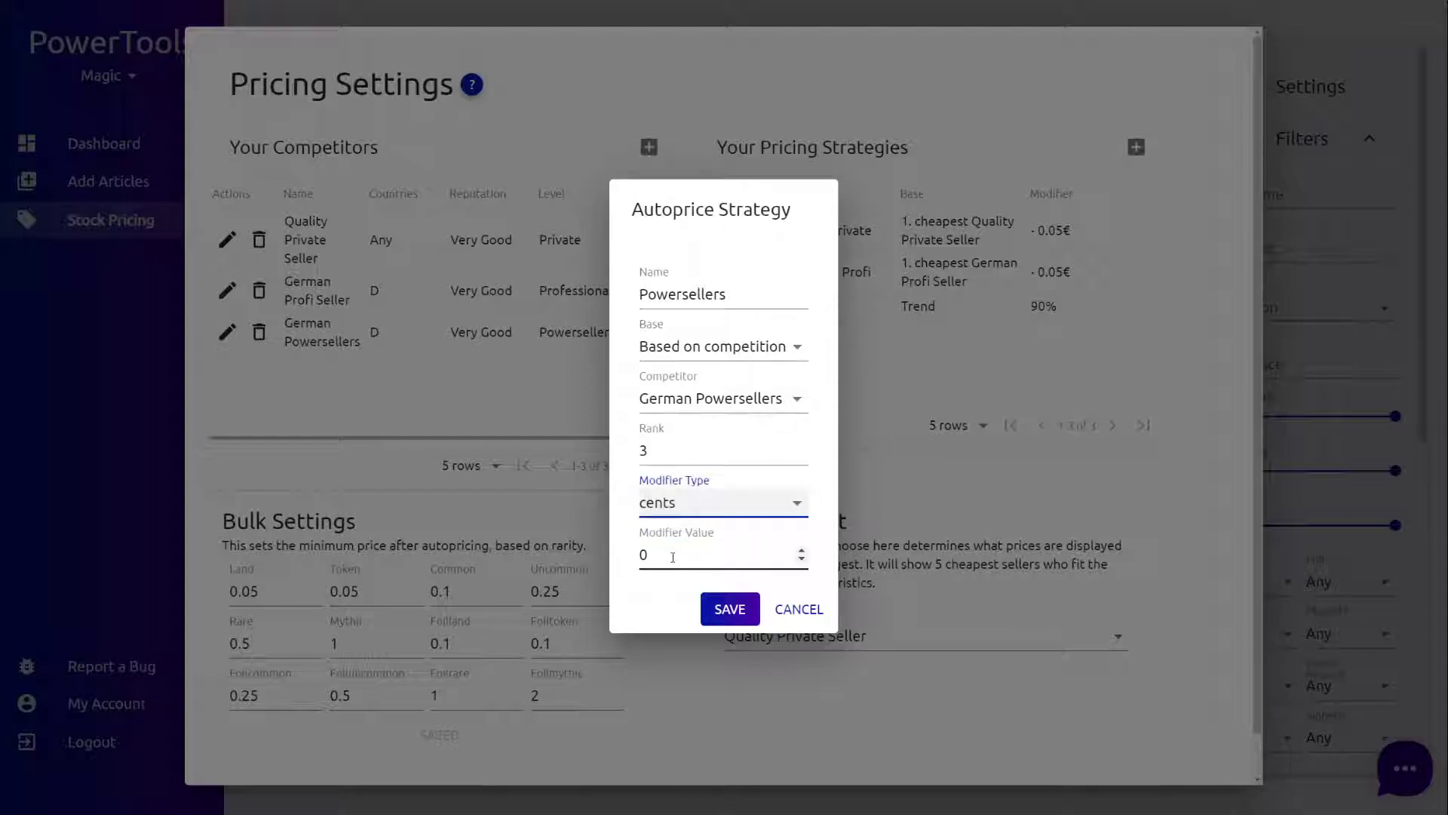
drag(662, 556, 635, 567)
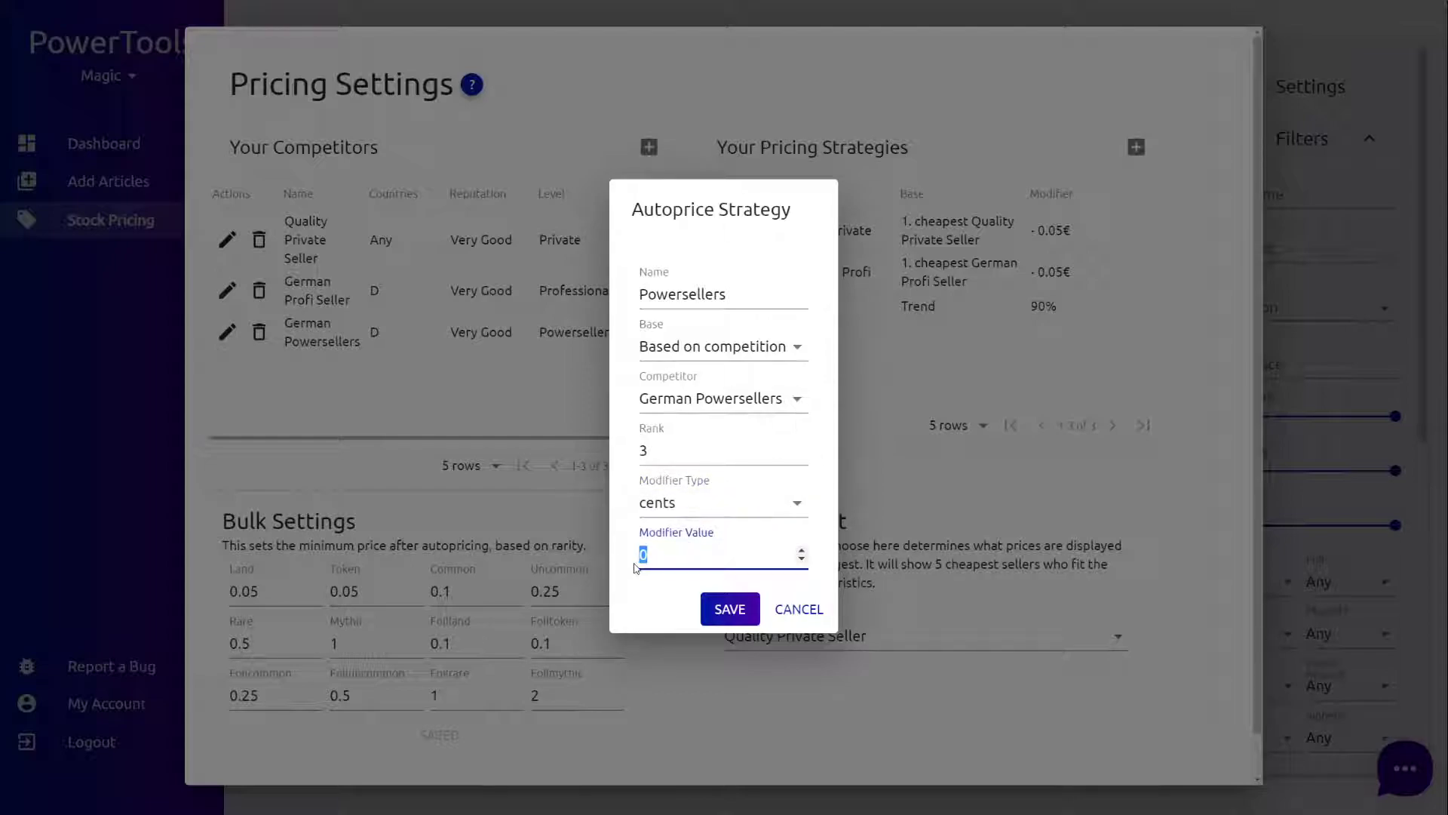
text(5)
click(731, 616)
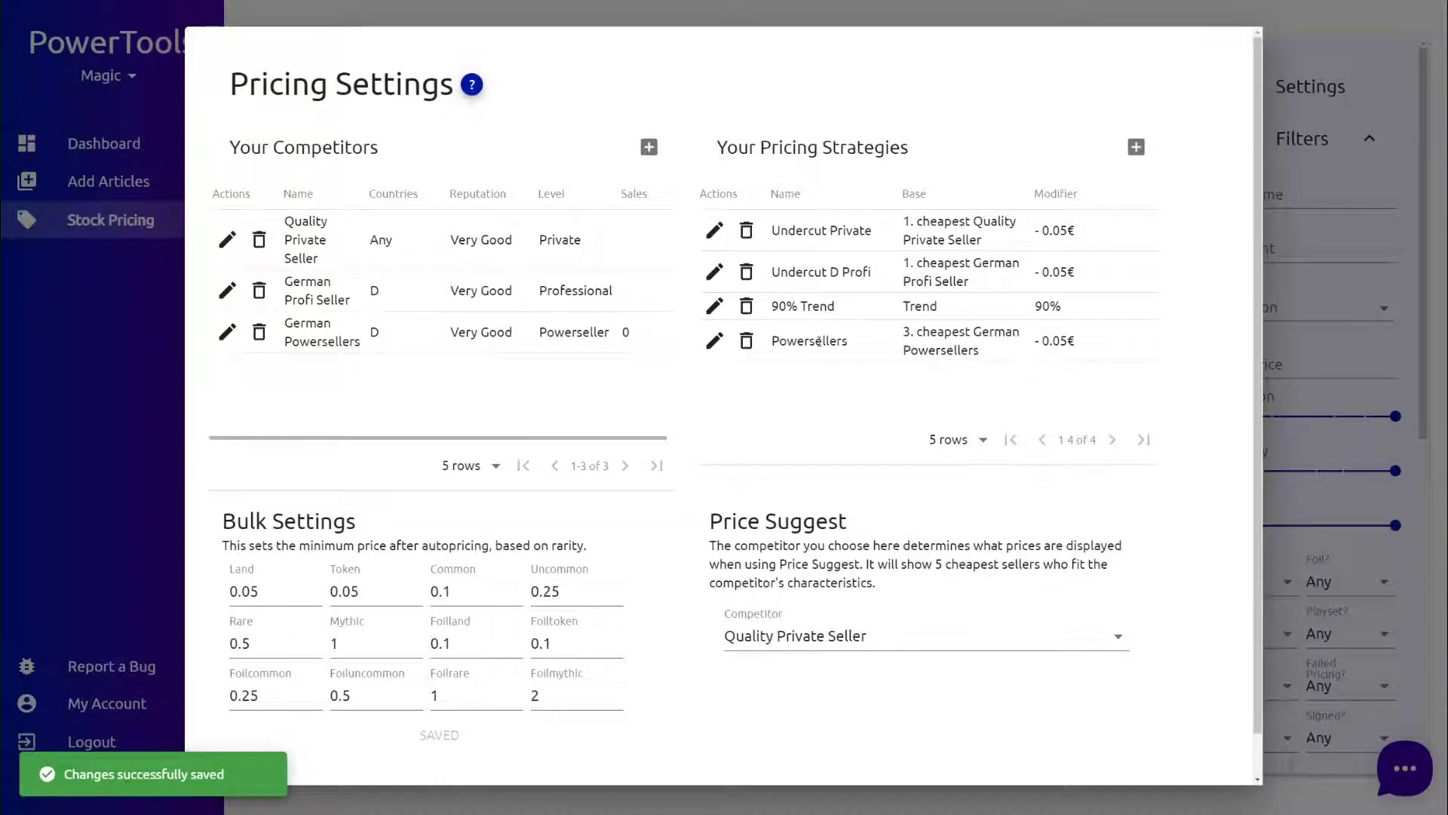
drag(797, 341, 989, 354)
click(836, 357)
click(989, 355)
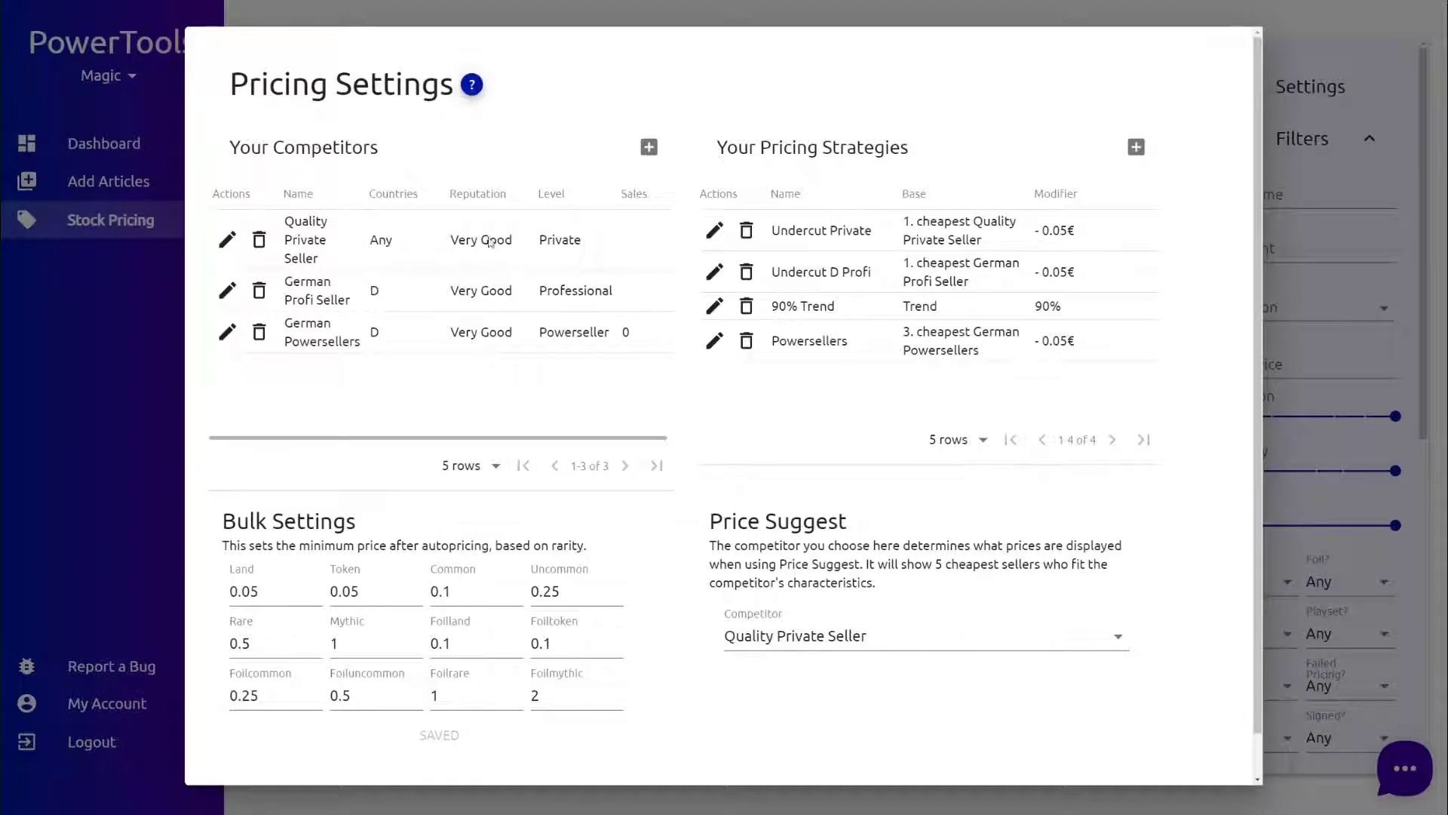
Add and save a competitor named All Professionals with a minimum level of Professional and no country restriction
click(650, 149)
click(691, 322)
text(Al)
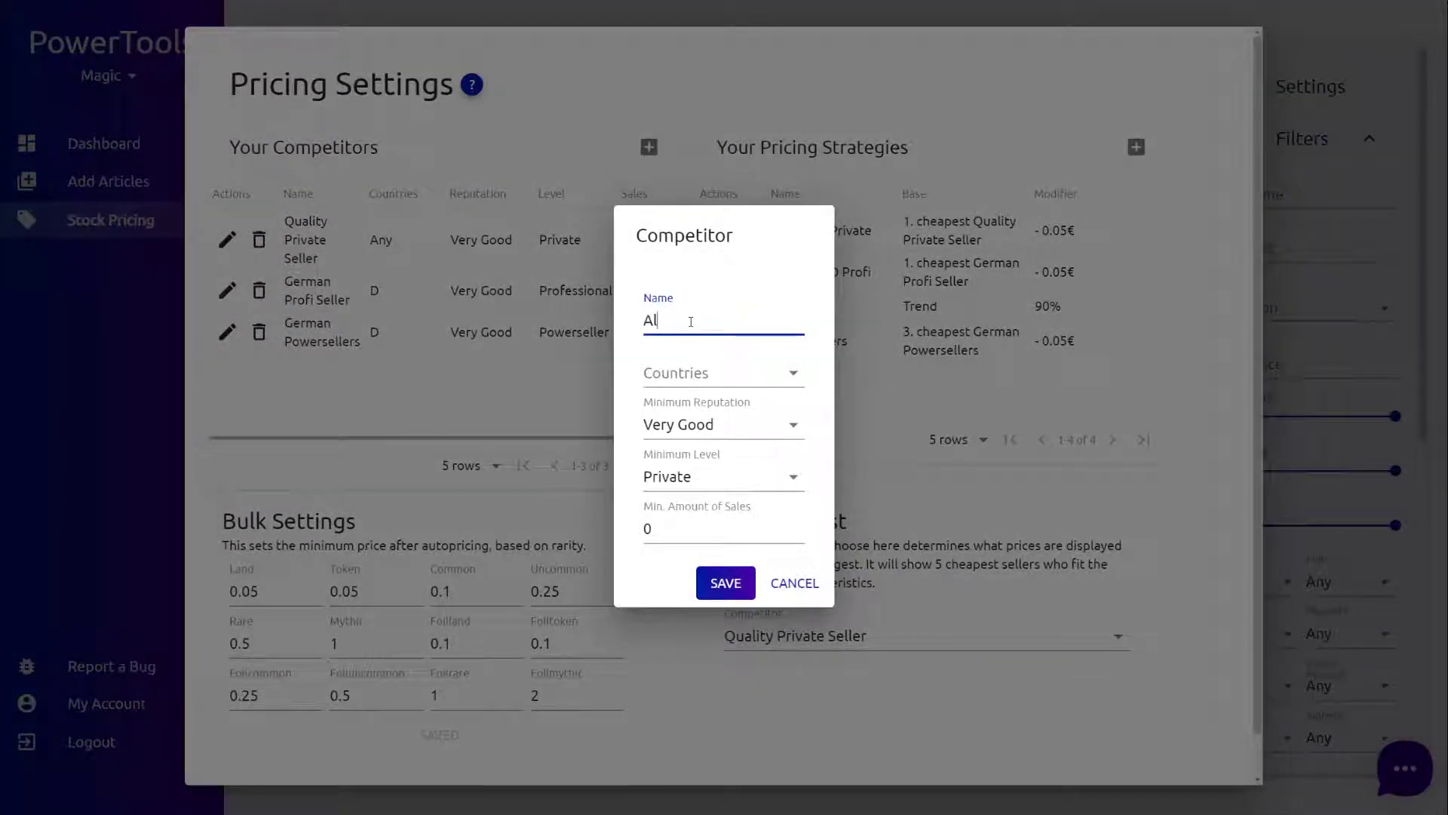
text(l Professionals)
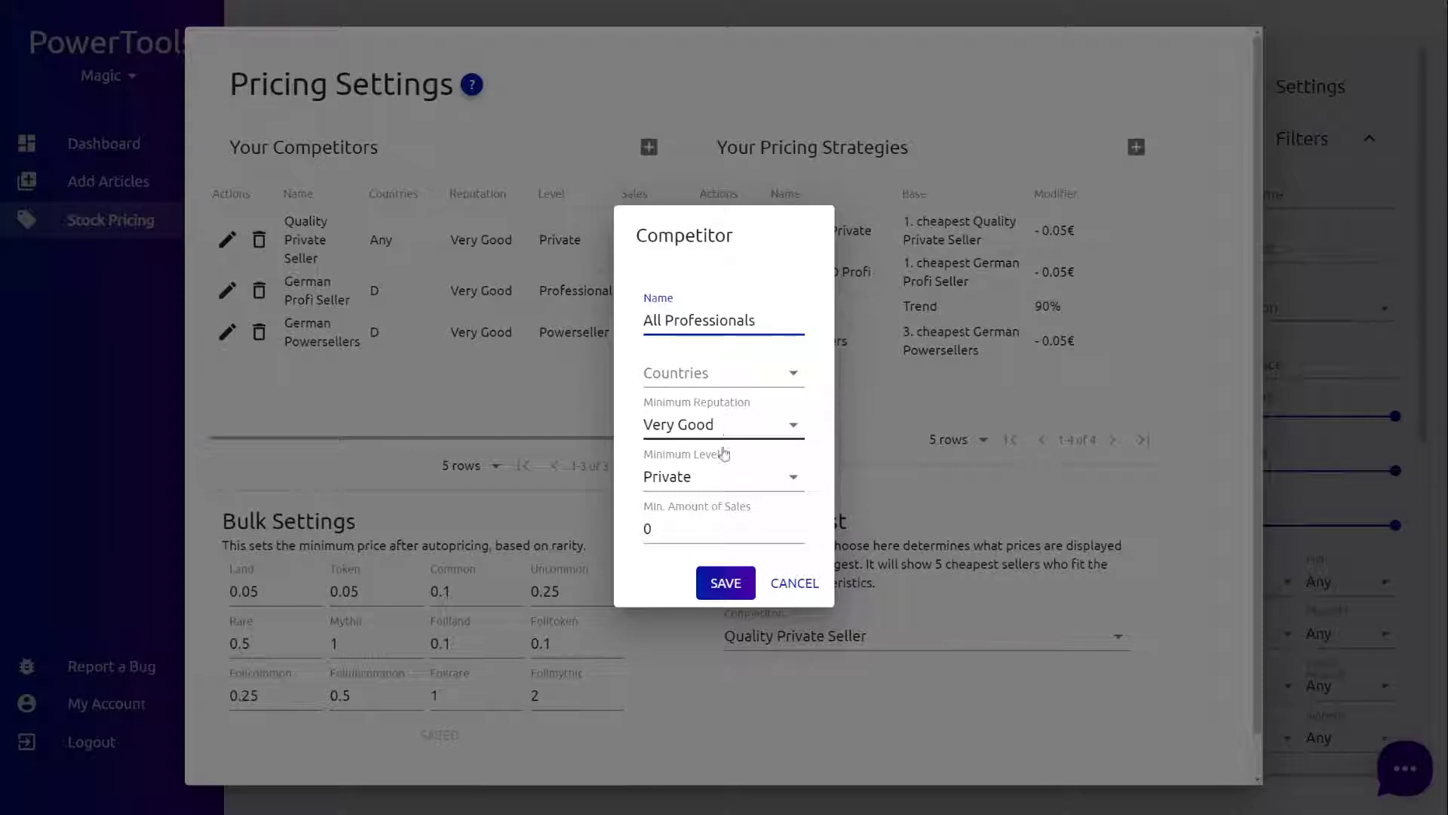
click(713, 483)
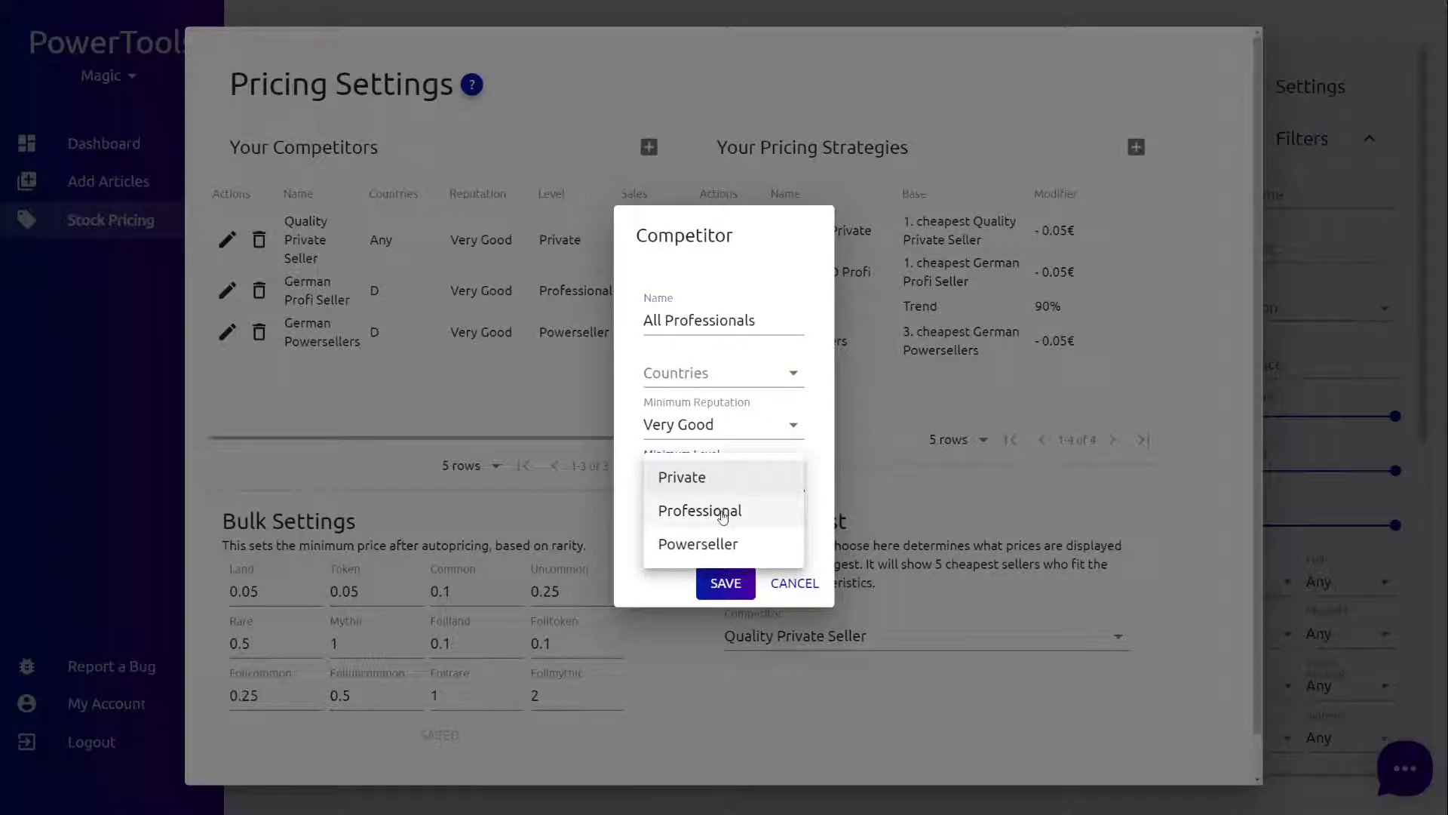
click(713, 509)
click(731, 582)
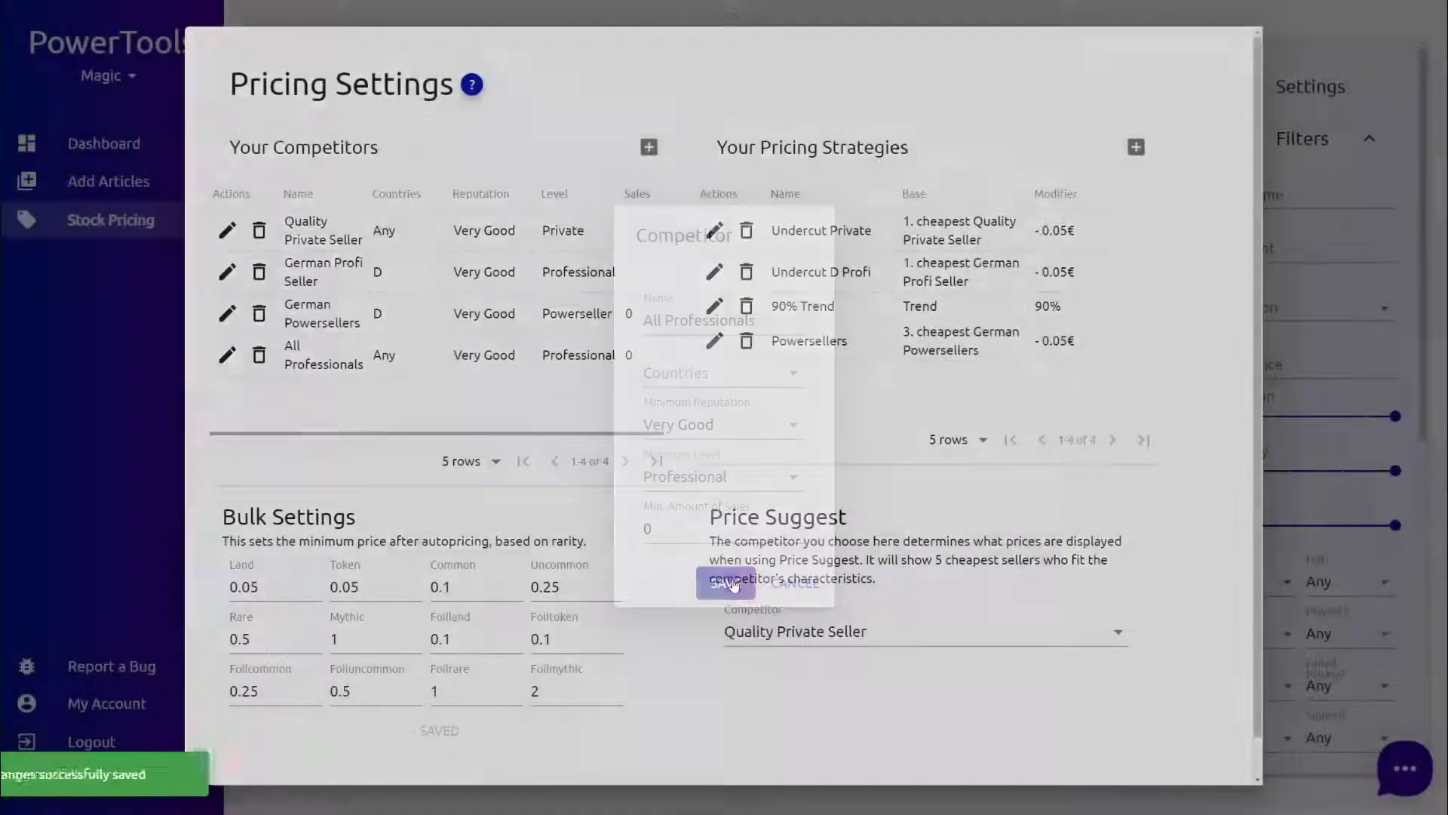
Set the Price Suggest competitor to All Professionals and close the pricing settings
drag(286, 306, 369, 336)
click(368, 336)
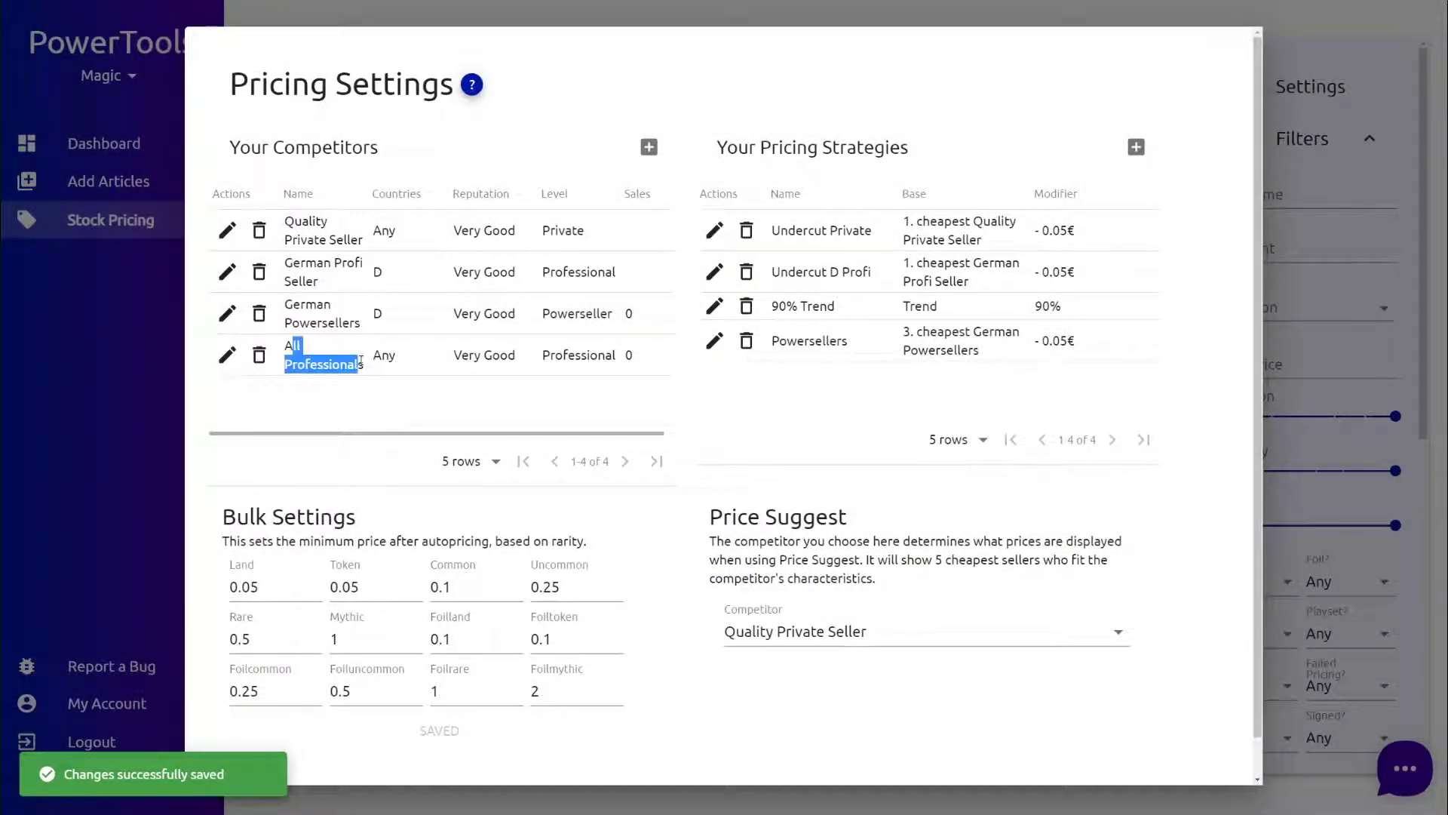
click(873, 632)
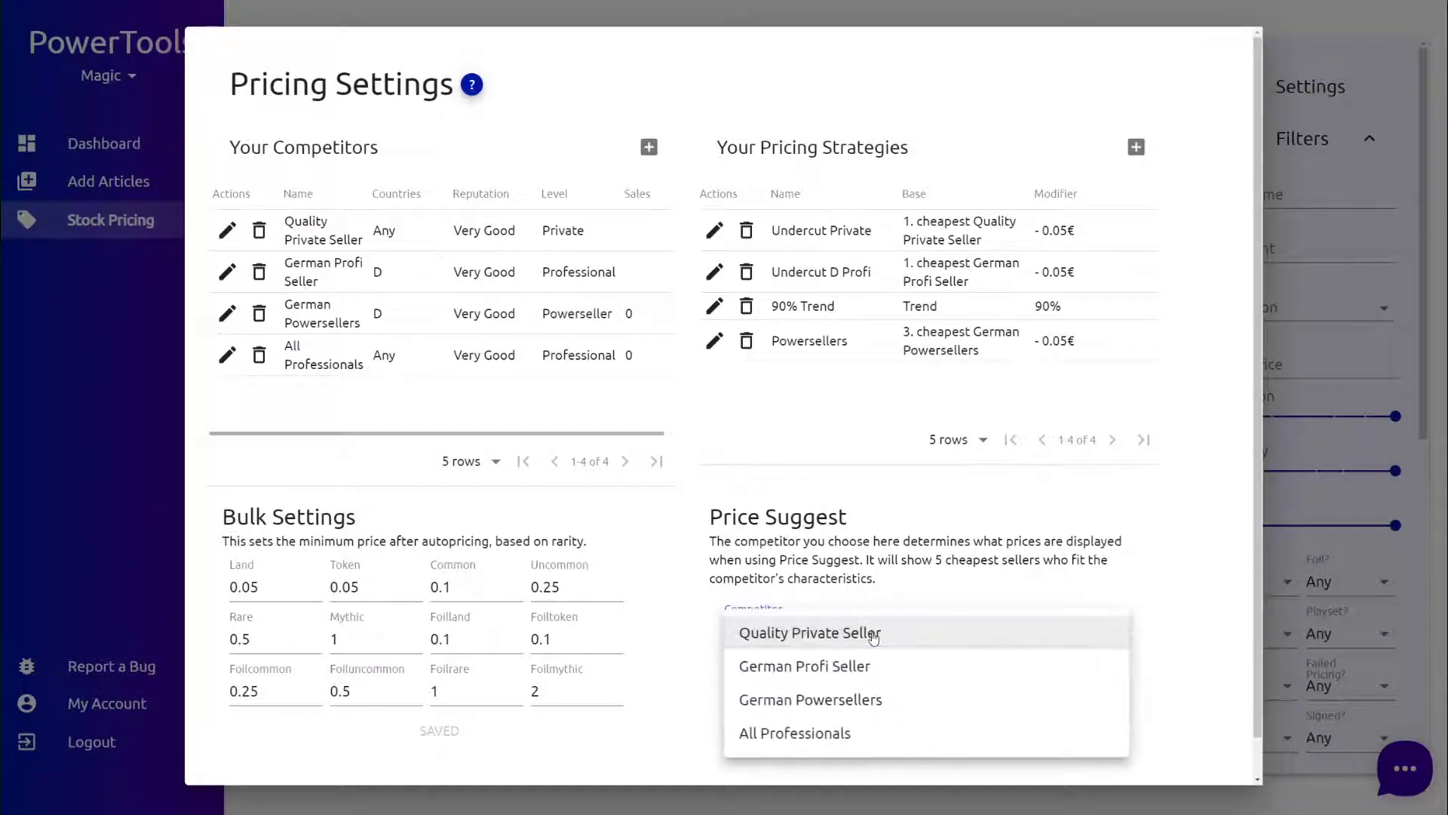
click(853, 738)
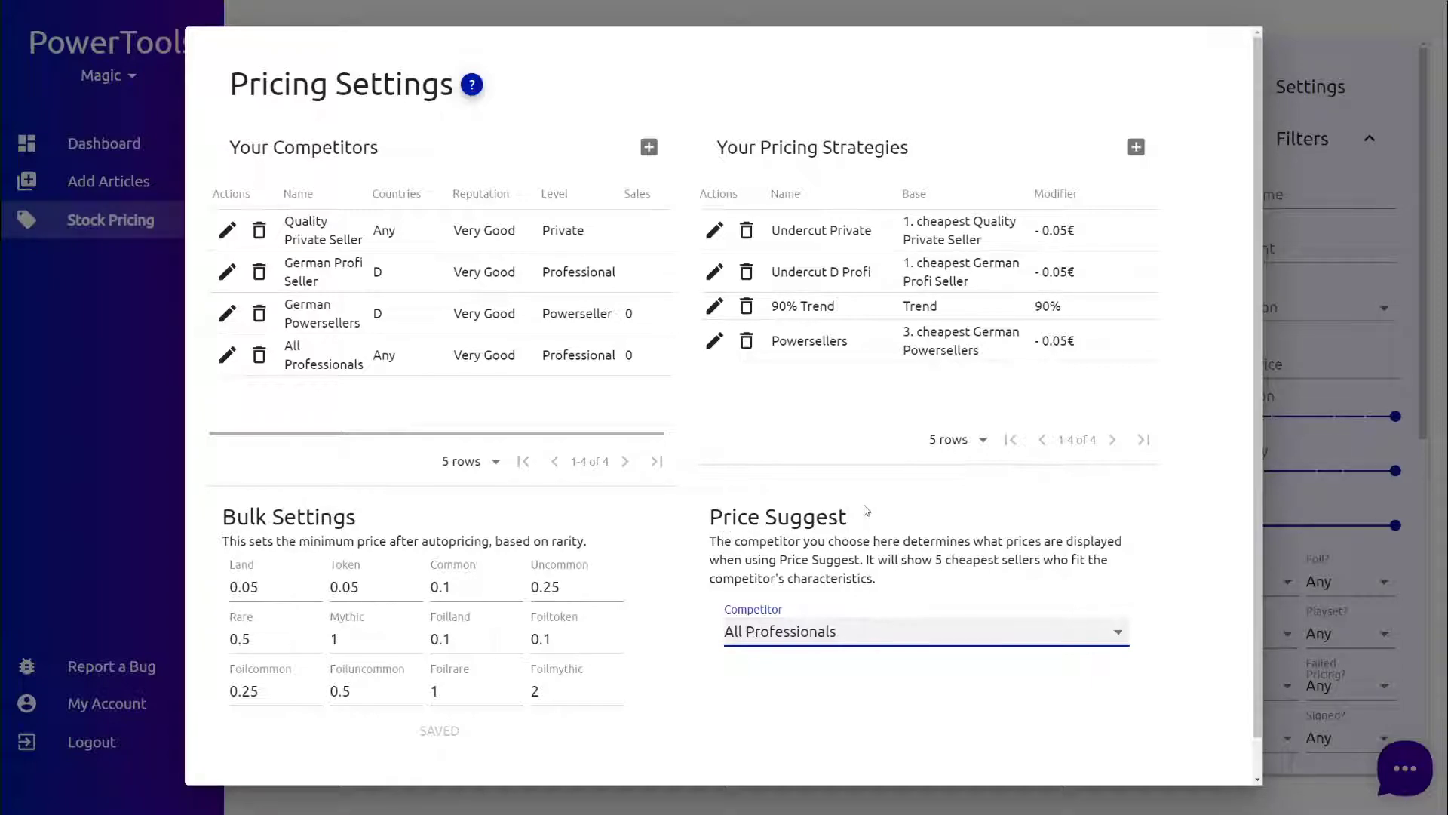
key(Escape)
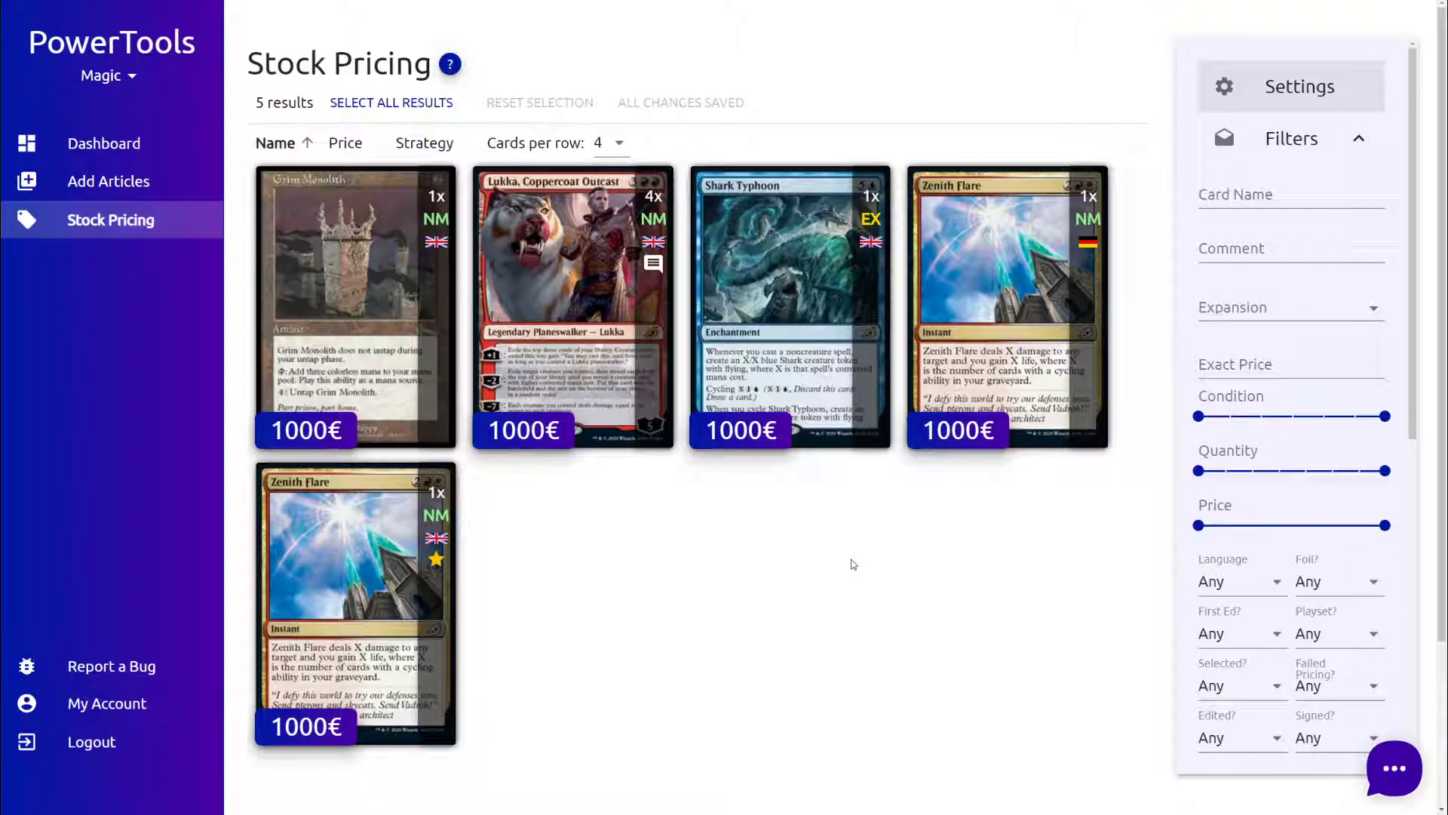
Autoprice all articles in the stock using the Powersellers strategy
scroll(1269, 579, down, 4)
scroll(1270, 579, down, 4)
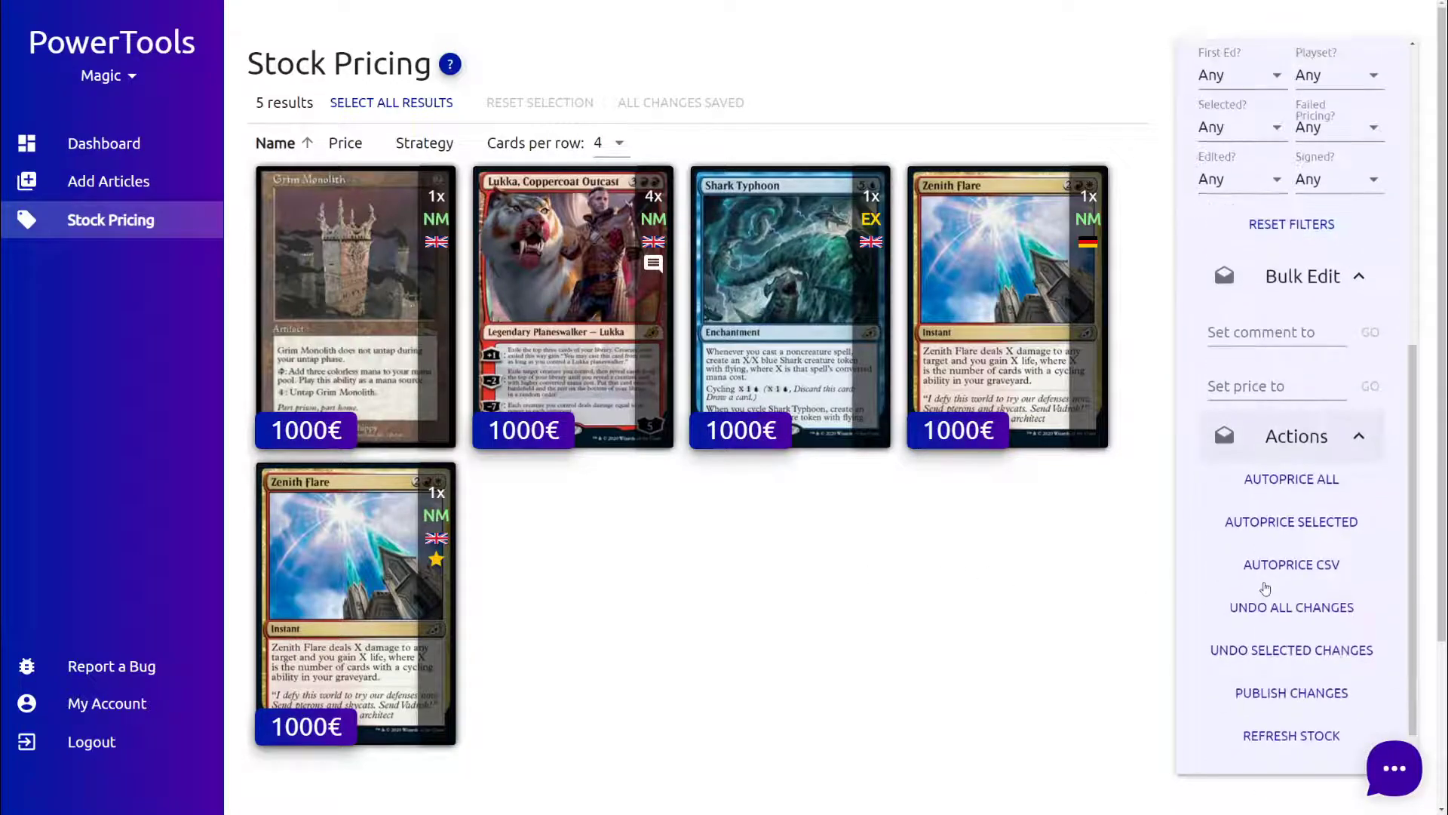
click(1311, 428)
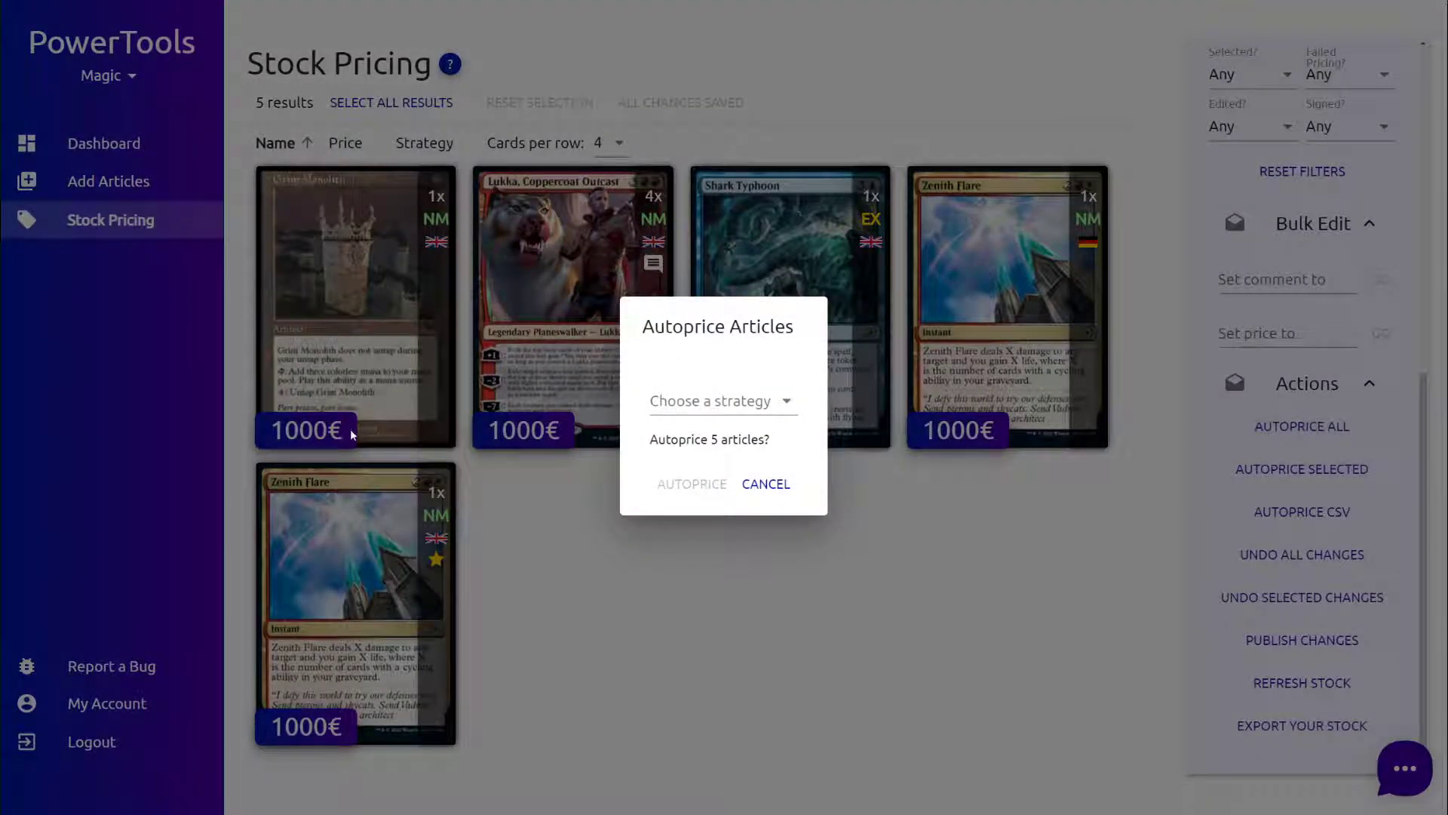
click(743, 401)
click(731, 501)
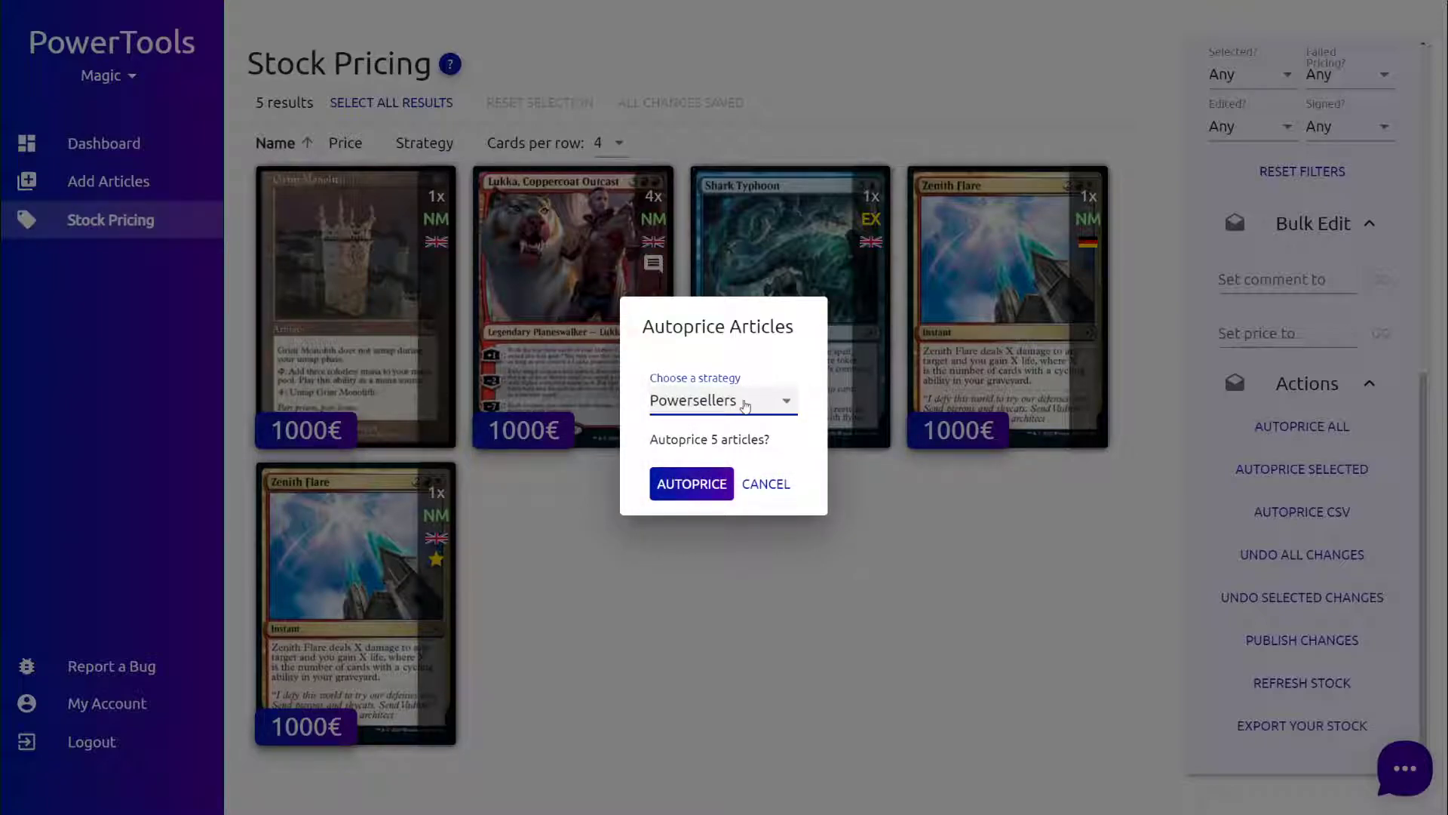
click(697, 496)
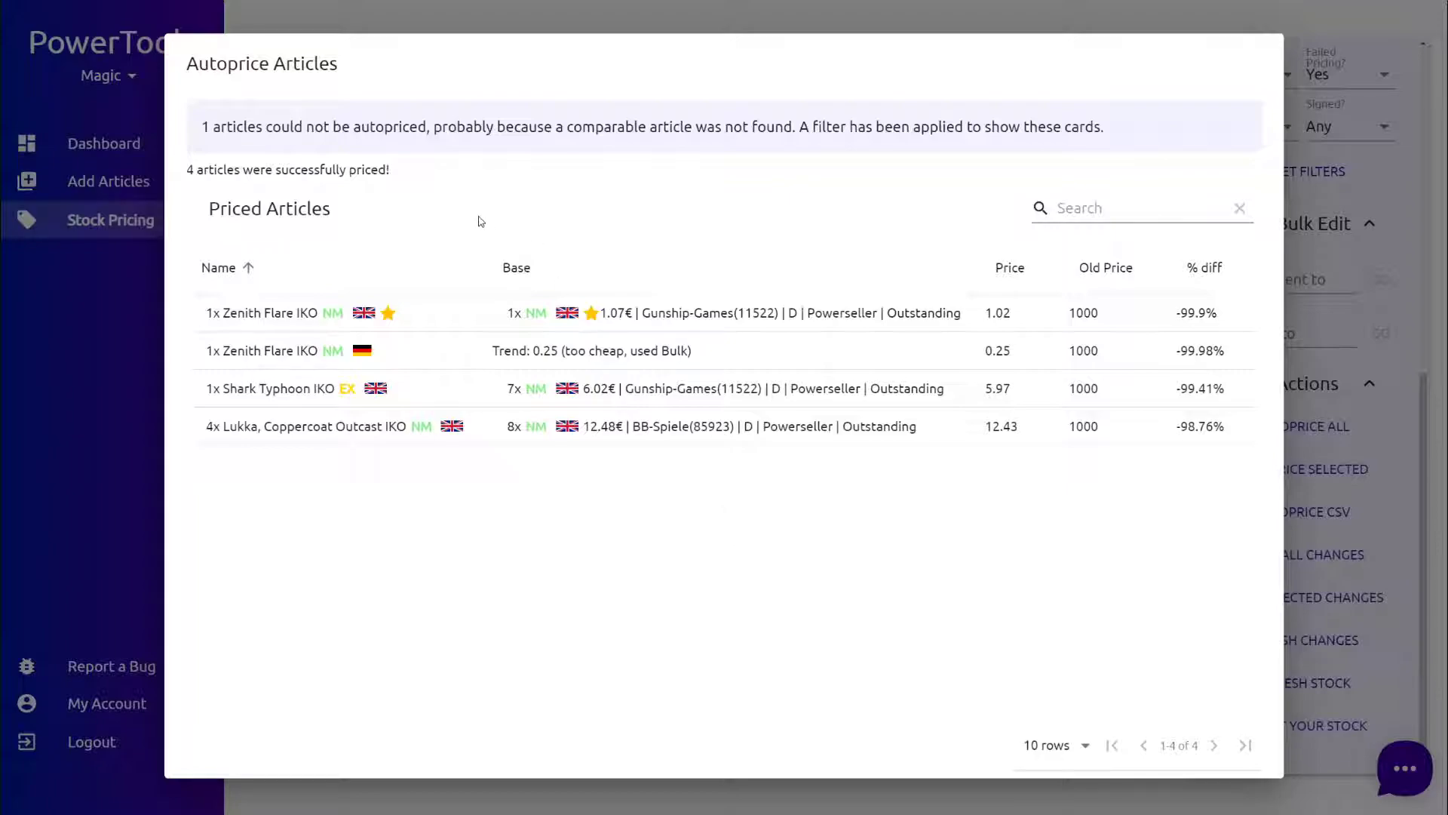
Review the autoprice report, comparing each article's base offer and new price, and close it
drag(201, 127, 432, 132)
click(462, 171)
drag(203, 314, 395, 312)
click(437, 313)
drag(786, 314, 879, 314)
click(878, 327)
drag(979, 314, 1018, 320)
click(1021, 323)
drag(585, 388, 609, 390)
click(610, 392)
mouse_move(200, 427)
mouse_down()
mouse_move(245, 428)
mouse_move(195, 432)
mouse_move(214, 428)
mouse_up()
click(221, 426)
click(216, 429)
key(Escape)
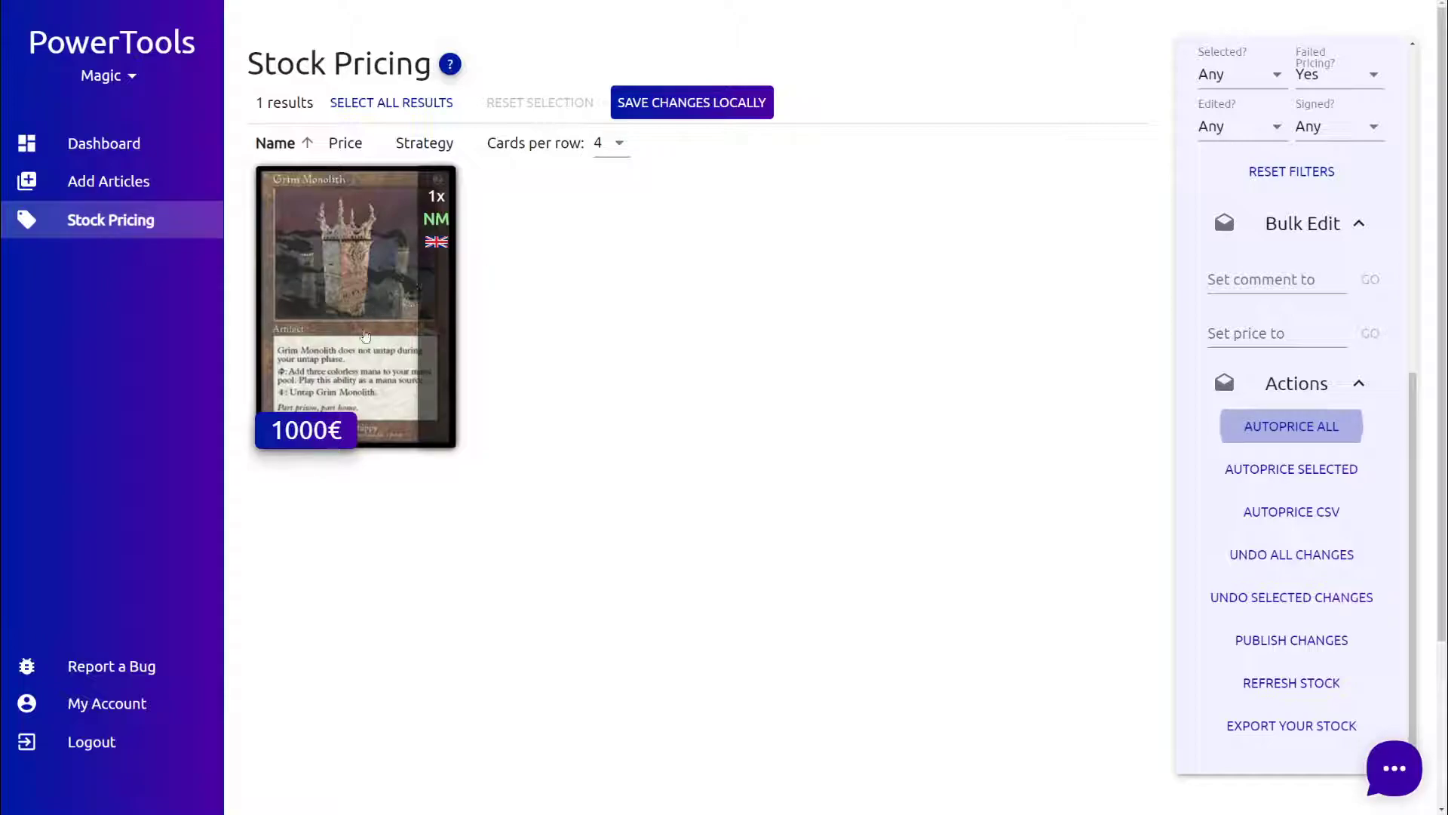
Open the pricing dialog for Grim Monolith and examine the cheapest All Professionals offers, their sellers and seller levels
click(314, 435)
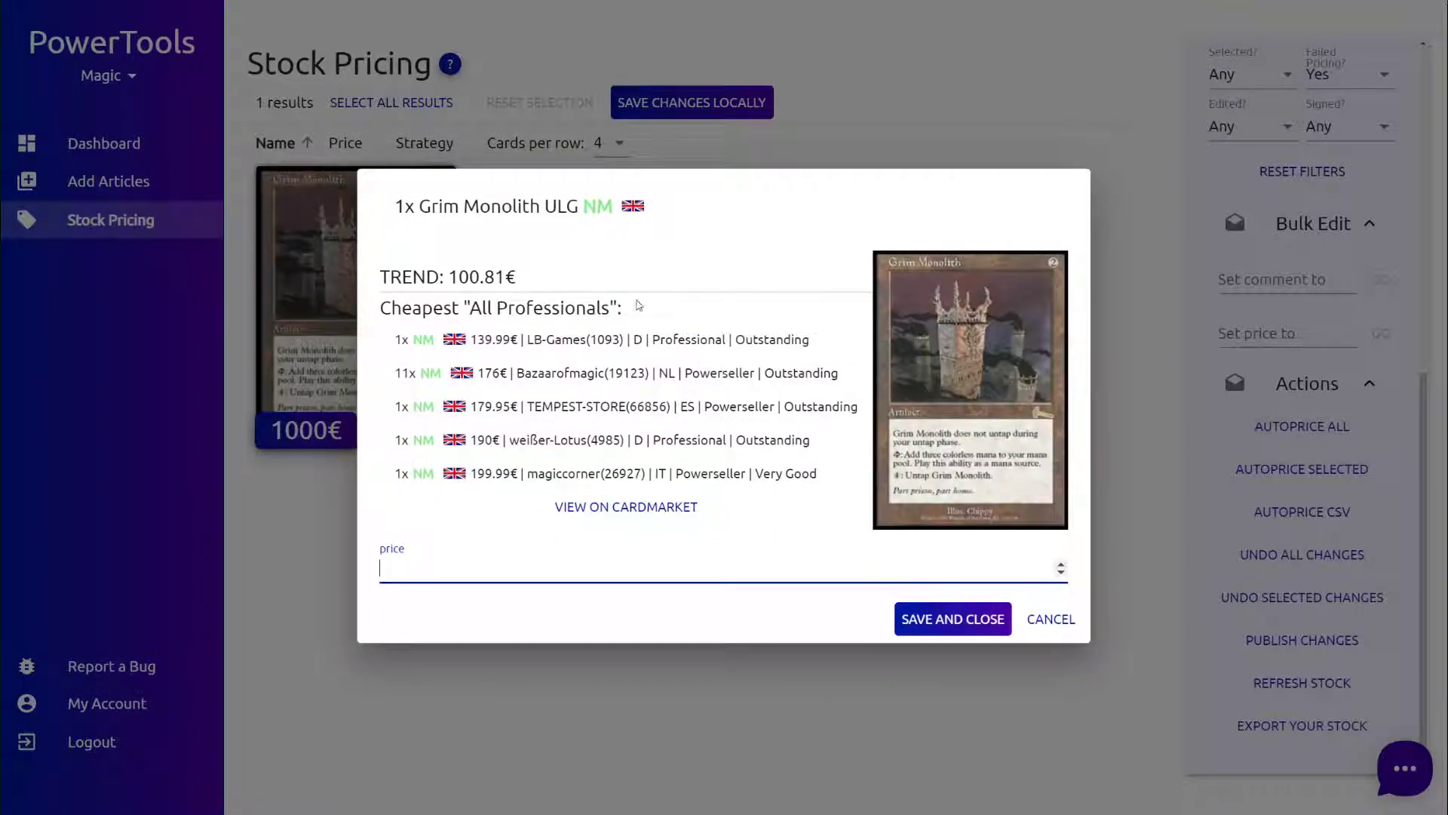
click(586, 317)
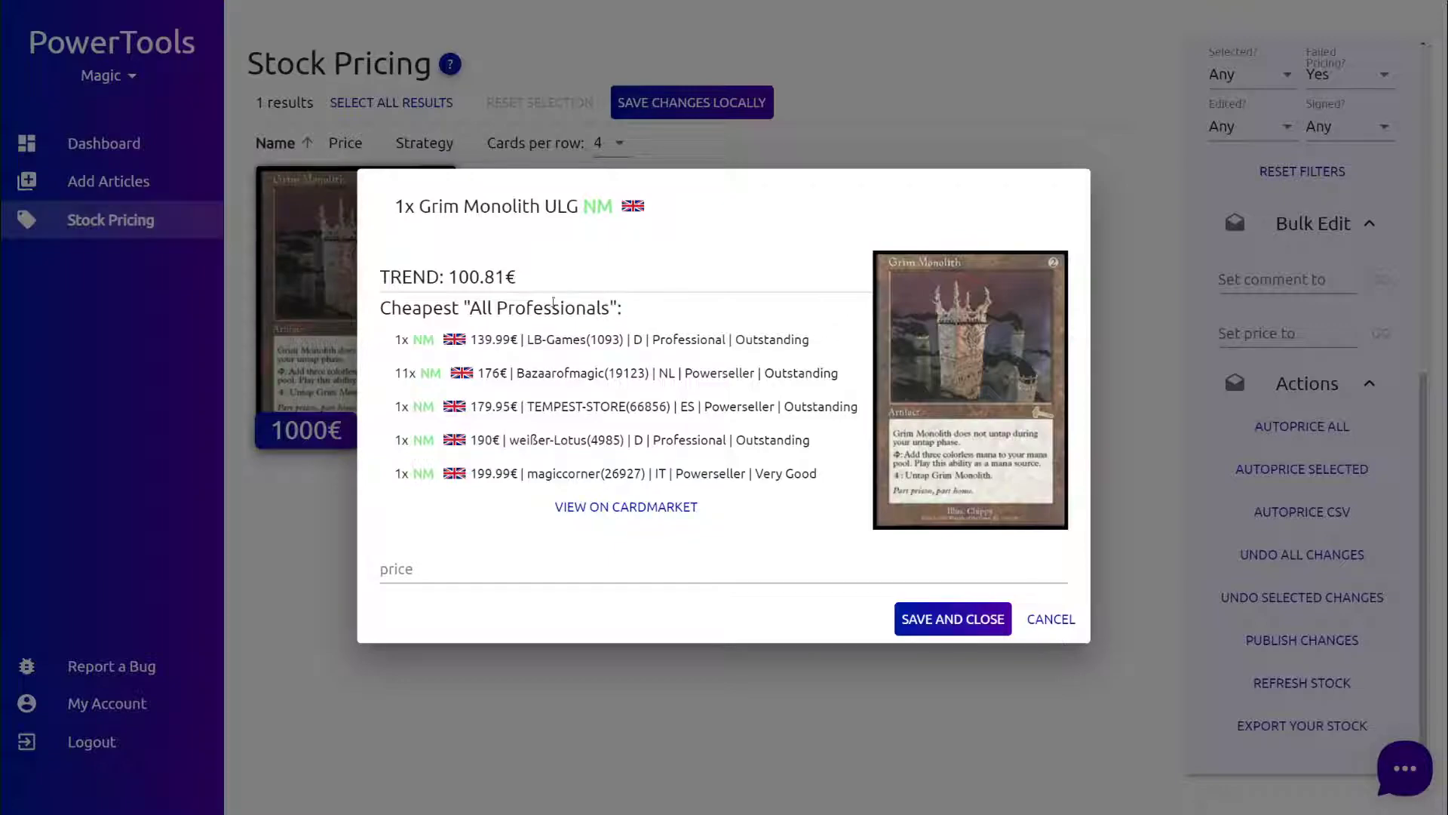
drag(477, 307, 616, 308)
click(608, 343)
drag(636, 342, 762, 374)
click(709, 386)
click(688, 396)
drag(684, 408, 773, 408)
click(773, 408)
drag(632, 441, 723, 440)
click(661, 471)
drag(653, 471, 735, 473)
click(742, 472)
drag(637, 340, 728, 340)
click(728, 339)
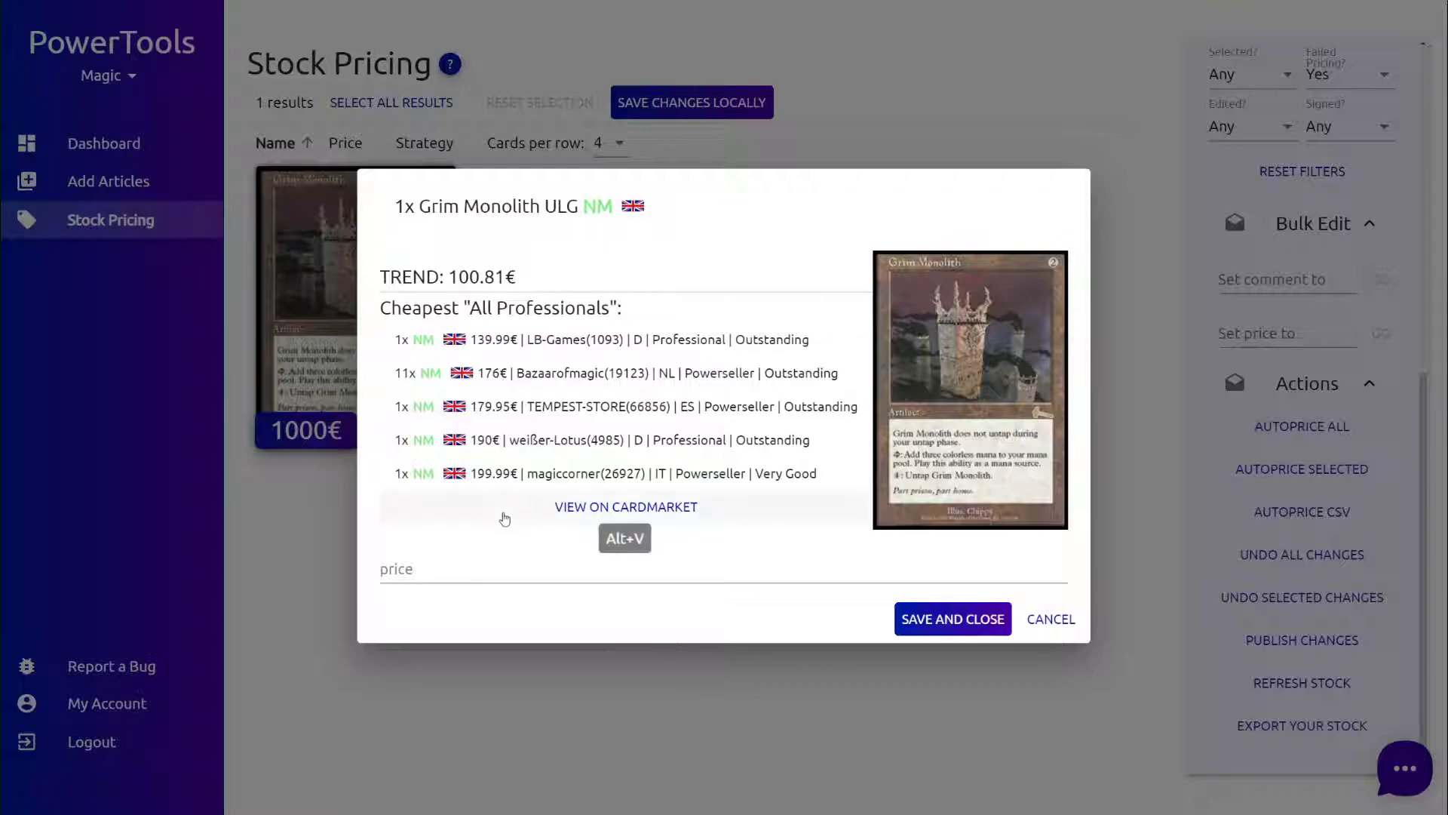
Set Grim Monolith's price to 159.99 €, save it, and reset the stock filters
click(541, 568)
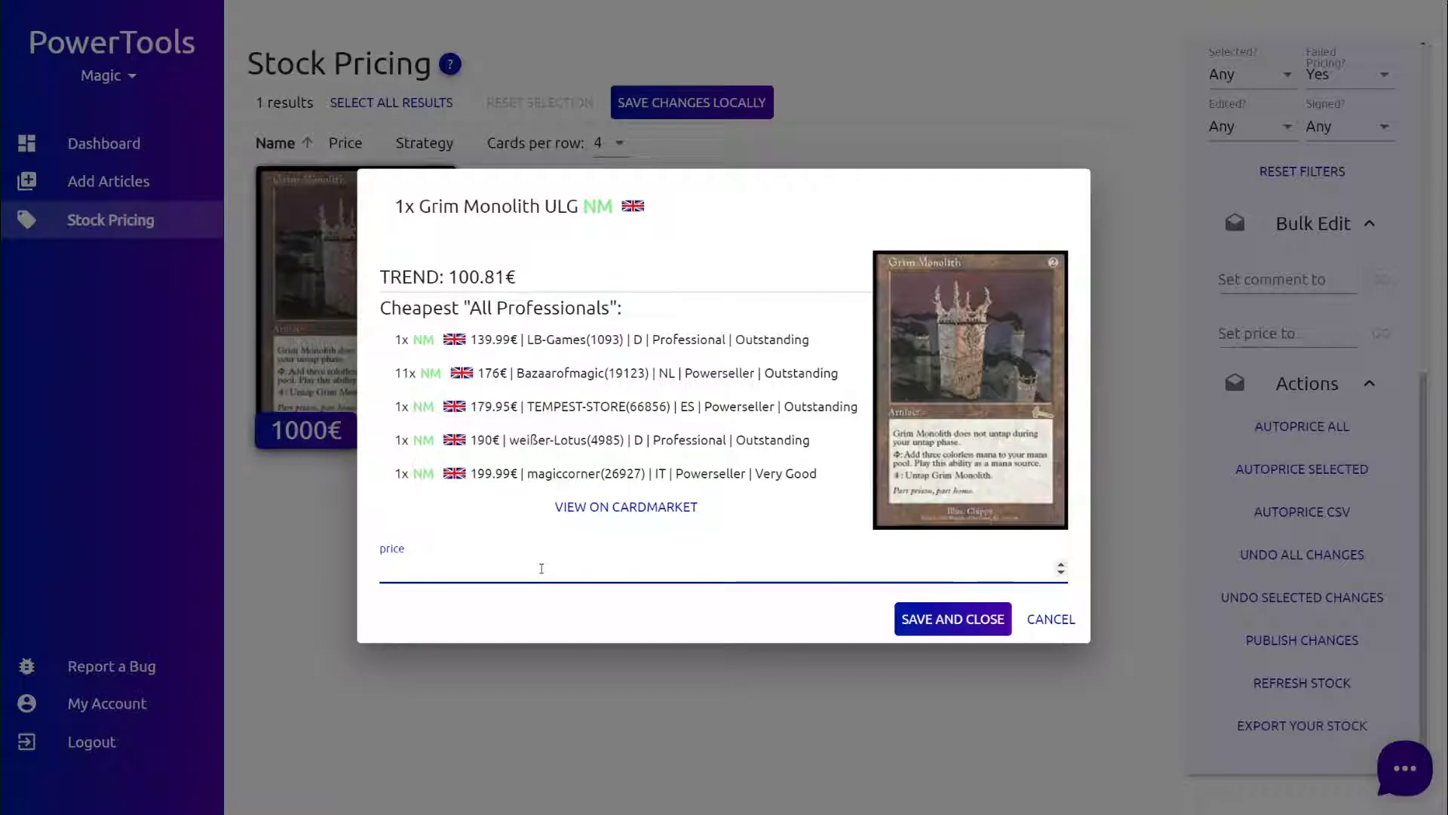
text(159,99)
click(940, 620)
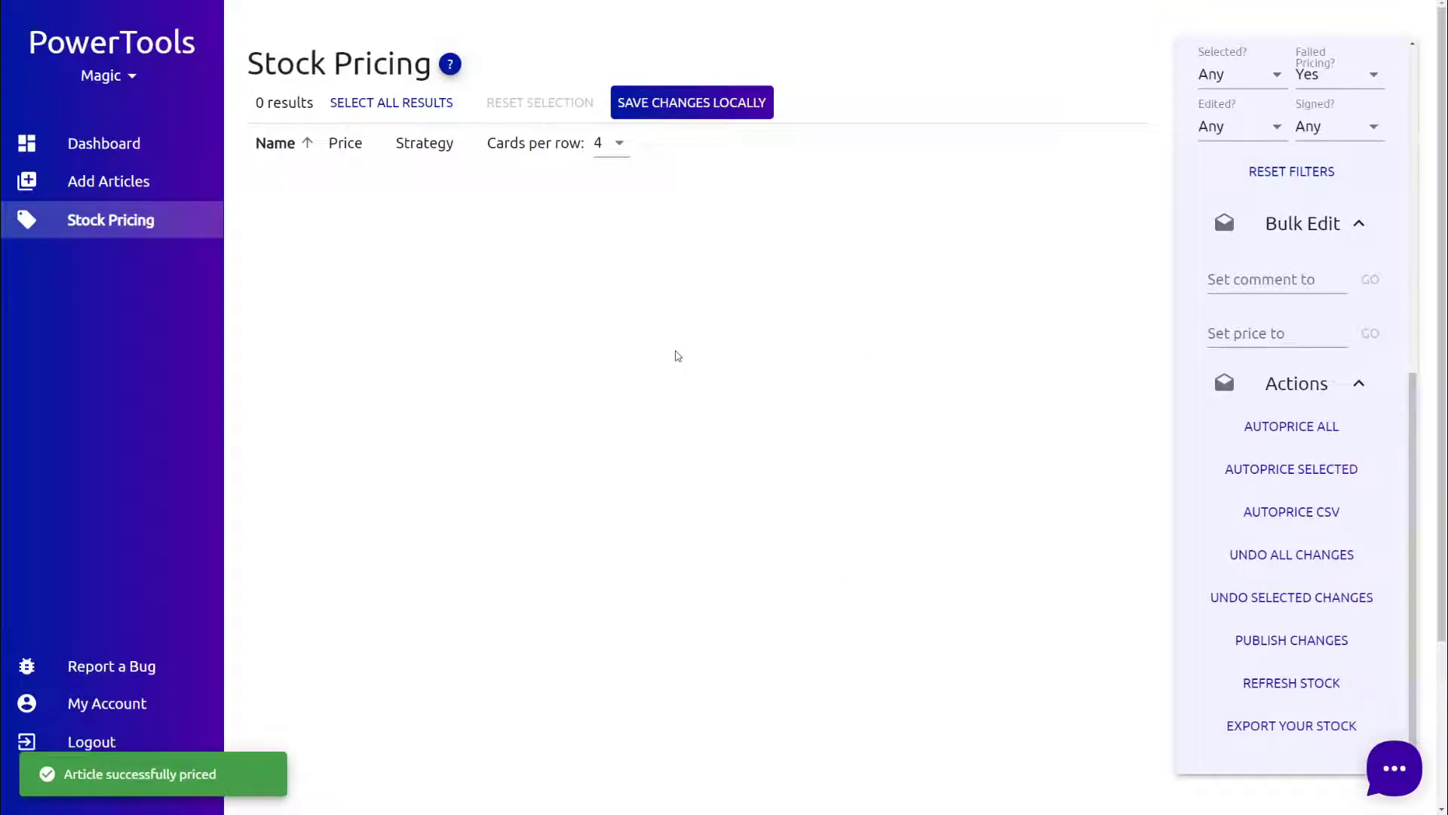
scroll(1325, 382, up, 4)
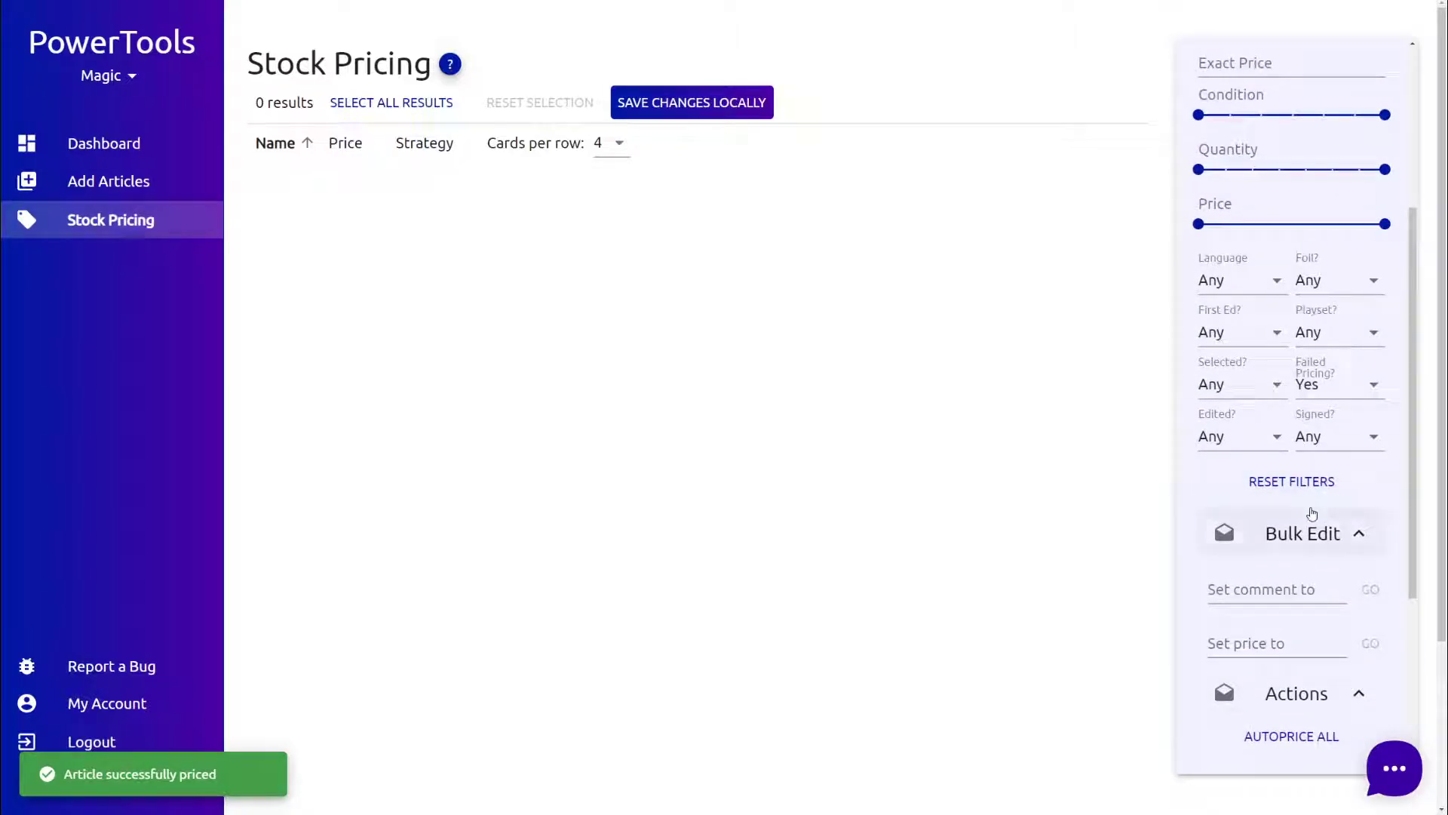
click(1309, 483)
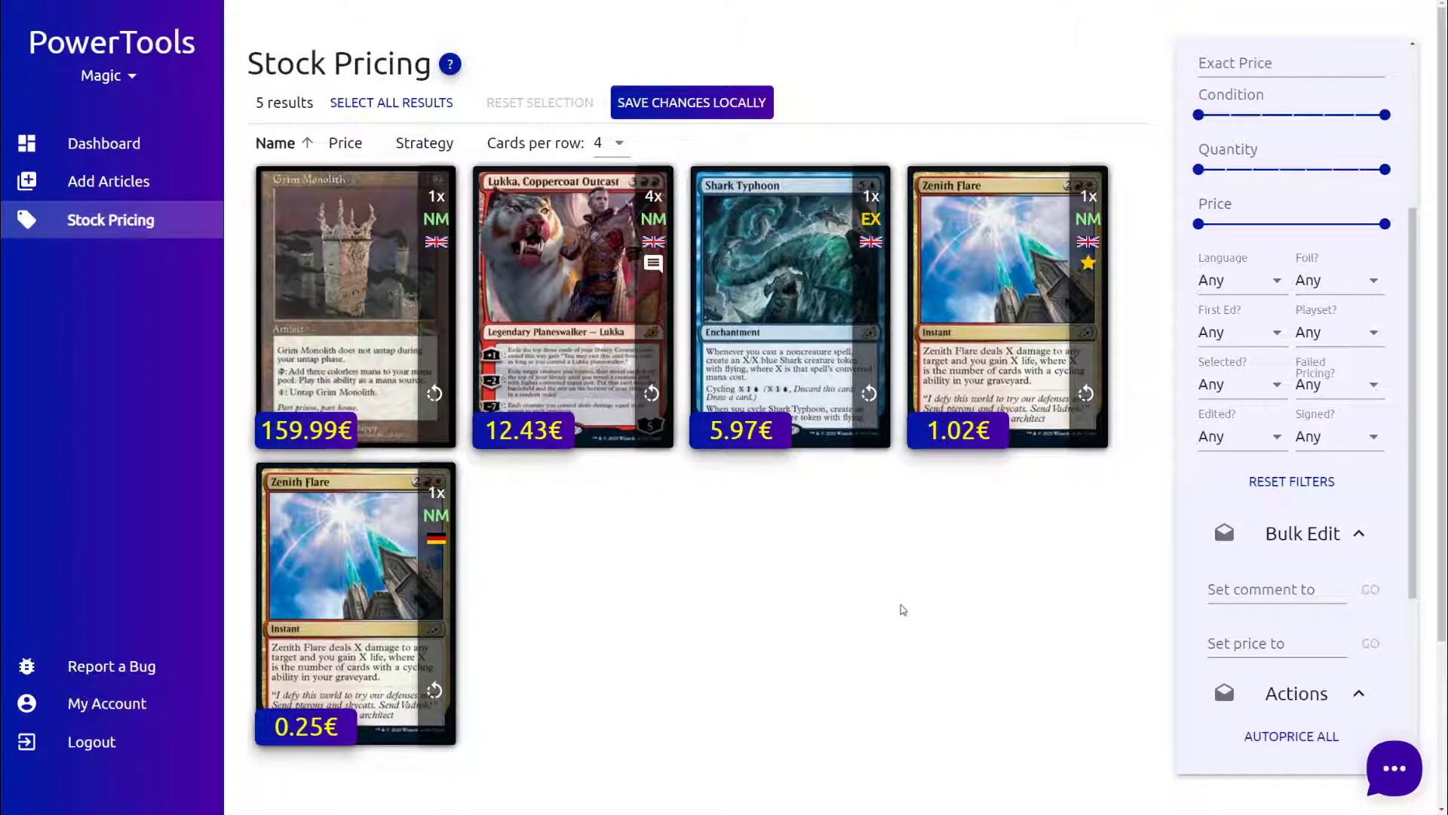
Publish all the stock price changes to the Cardmarket account and confirm the publication
scroll(1283, 558, down, 7)
scroll(1116, 540, up, 3)
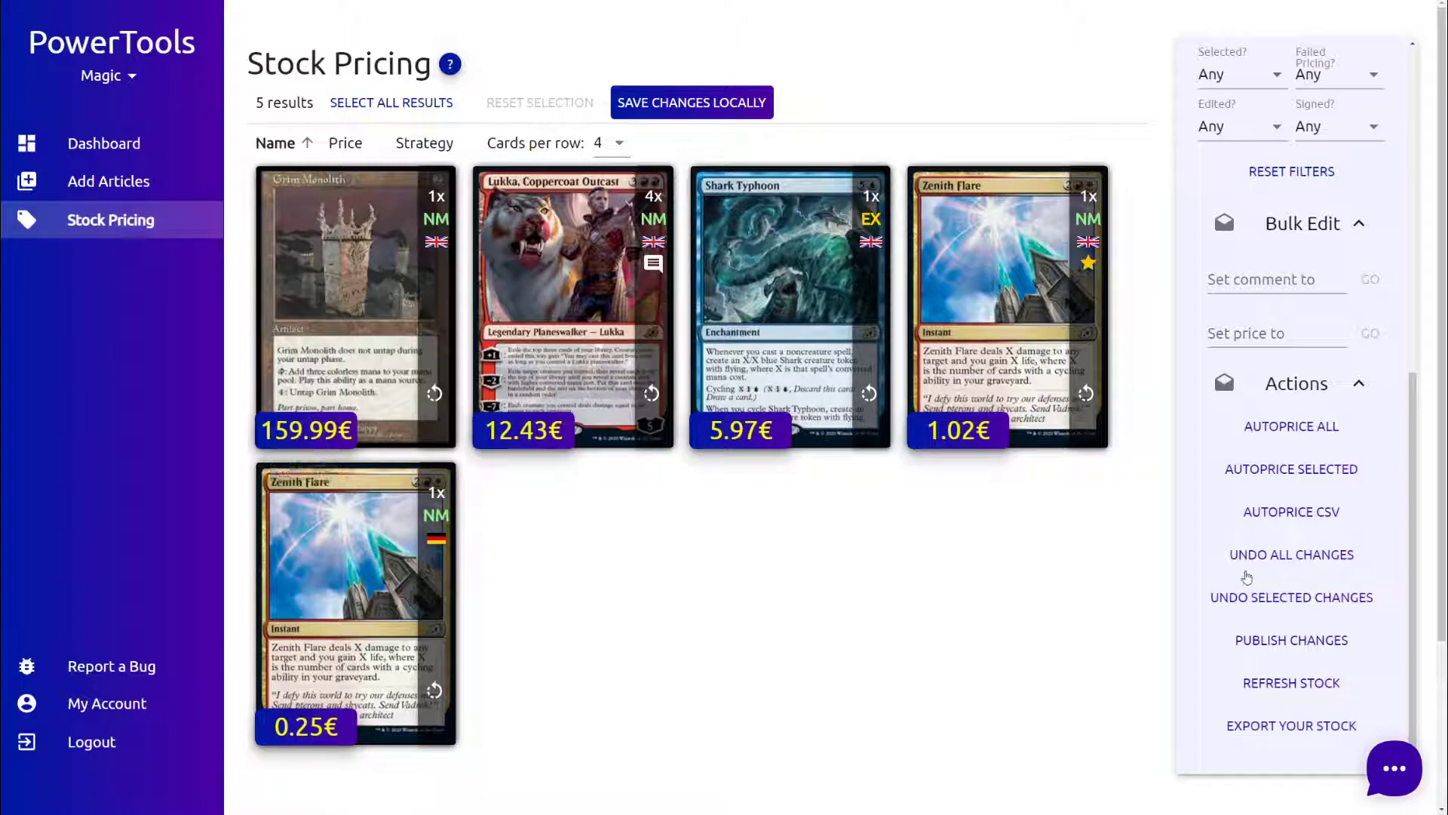
scroll(1207, 513, down, 3)
scroll(1035, 556, up, 3)
click(1307, 647)
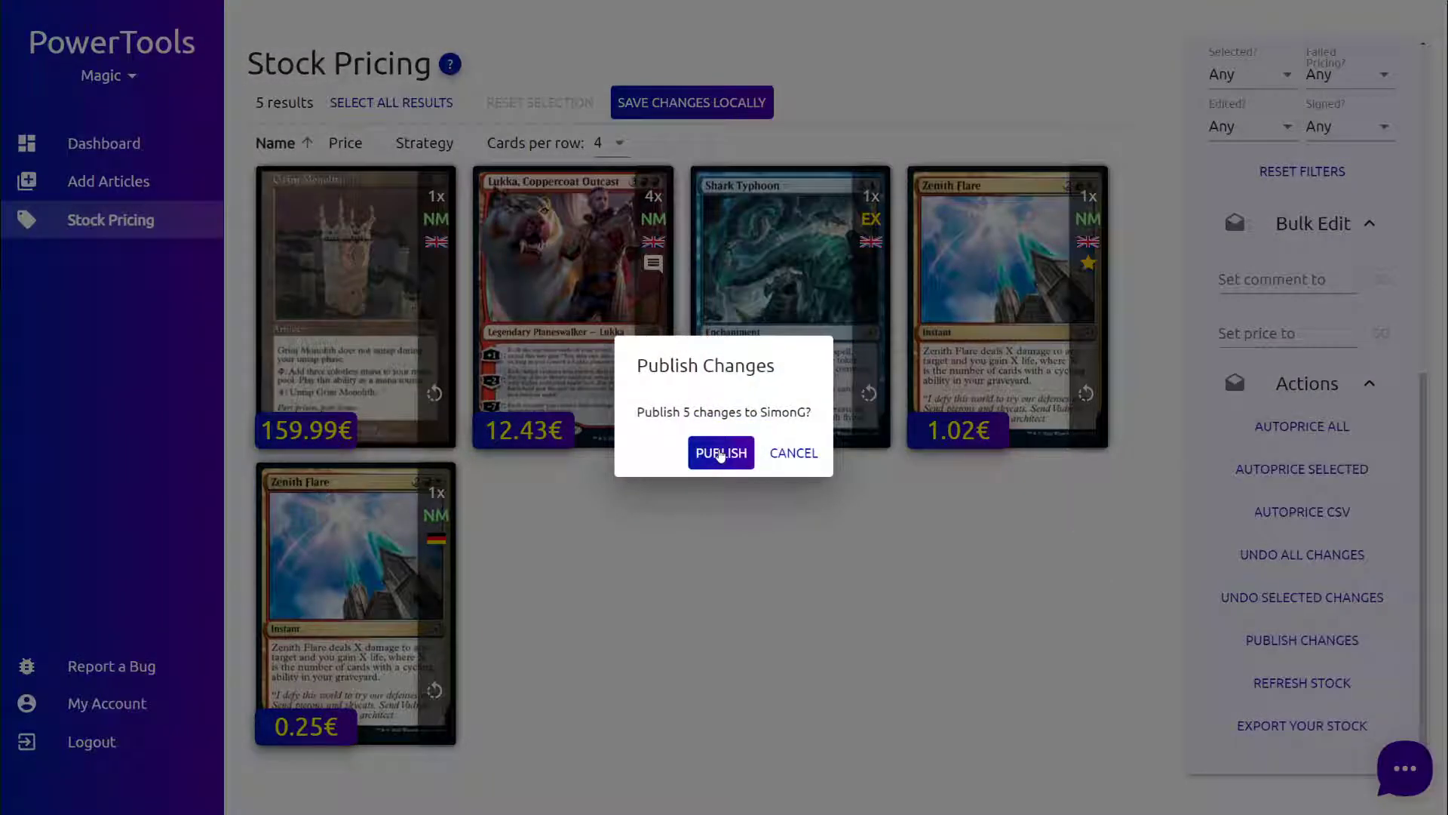
click(721, 452)
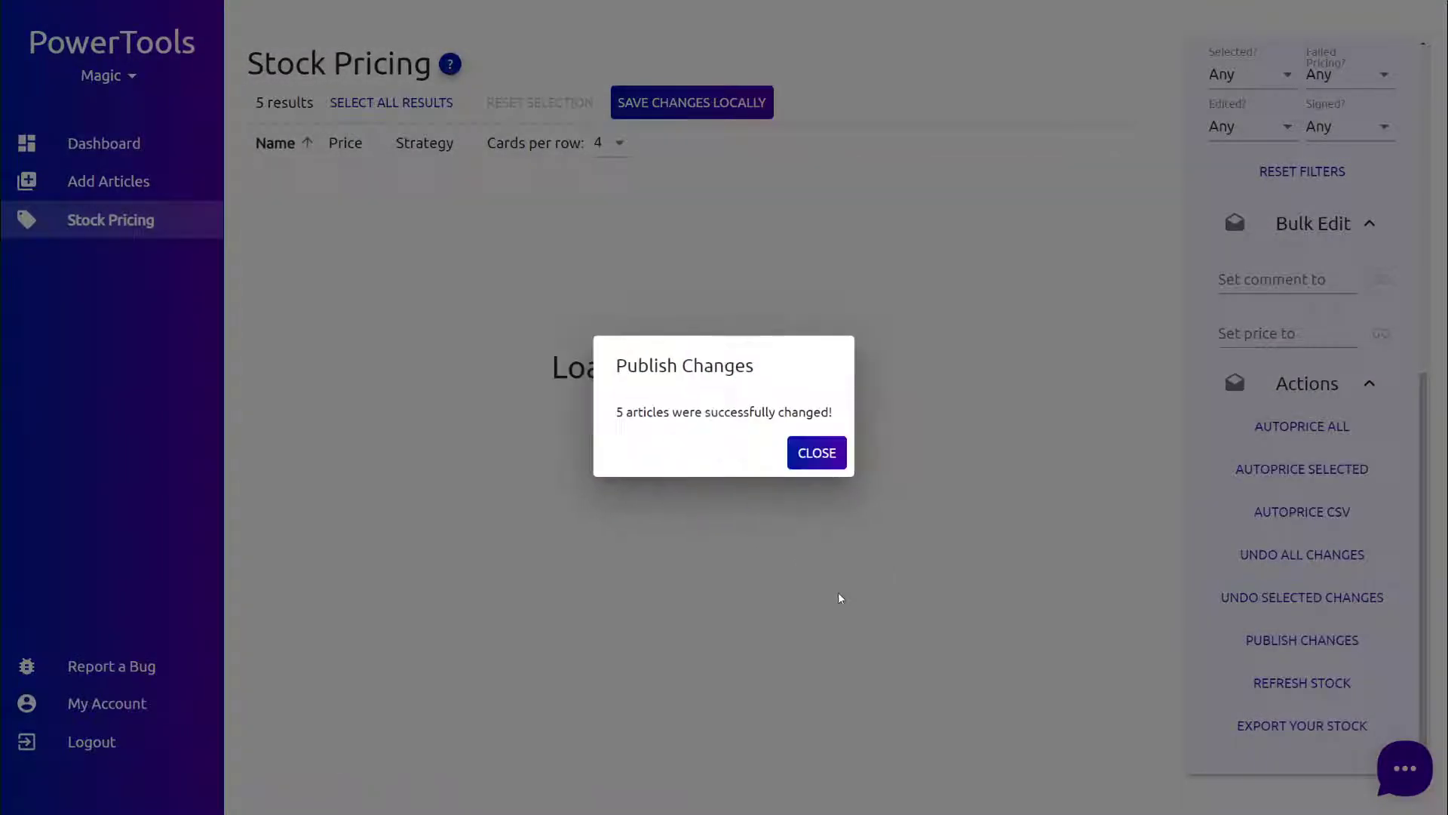